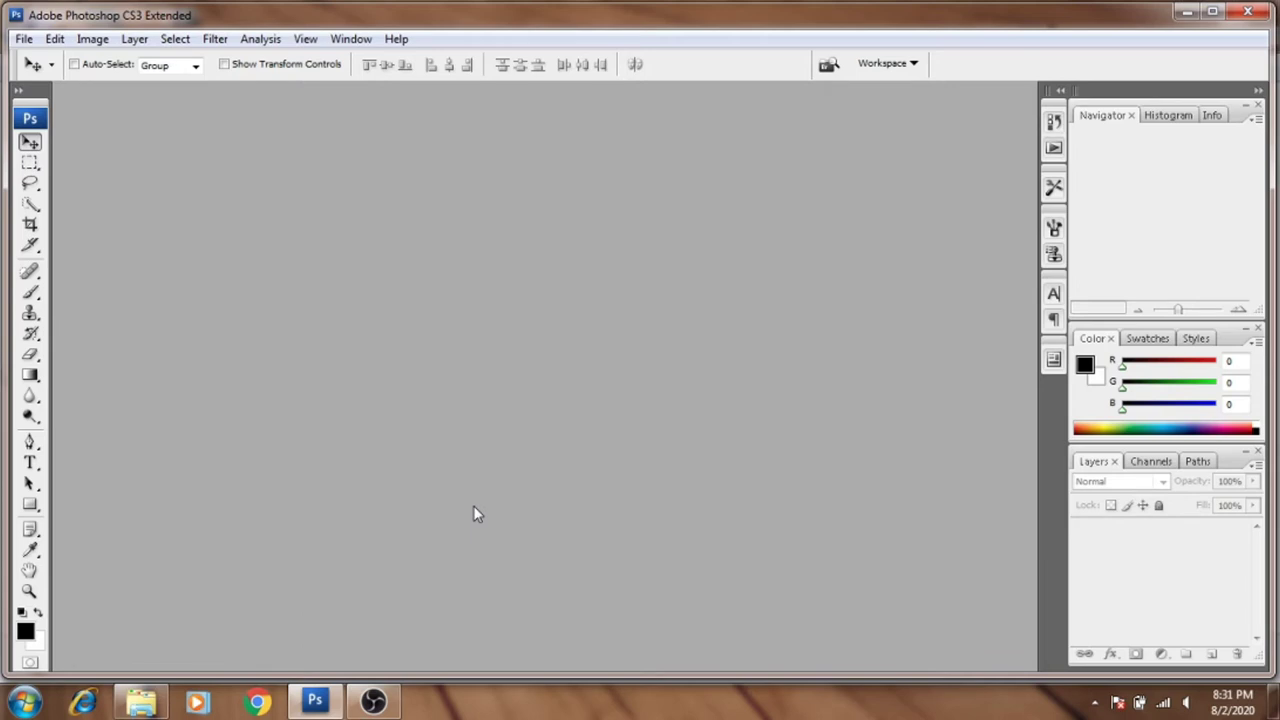
Step: Browse Photoshop's Filter menu without choosing anything, then hide the toolbox and panels
{"action": "left_click", "coordinate": [215, 38]}
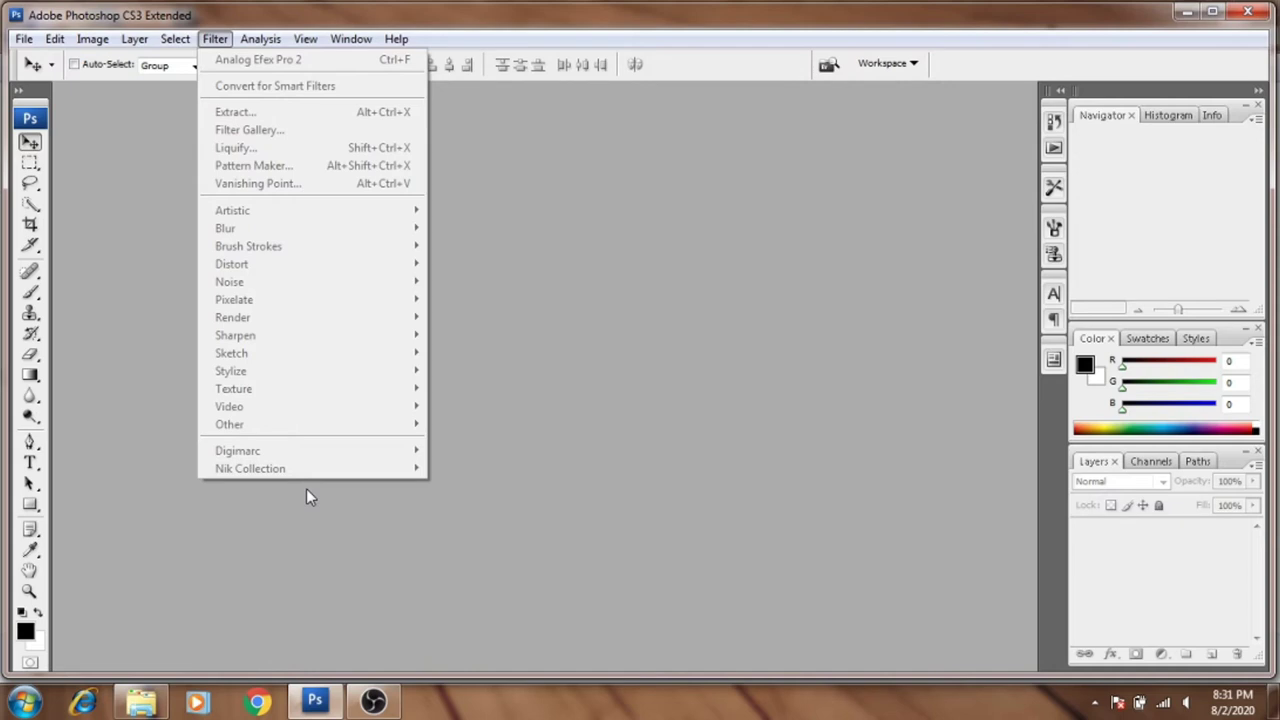
{"action": "left_click", "coordinate": [306, 488]}
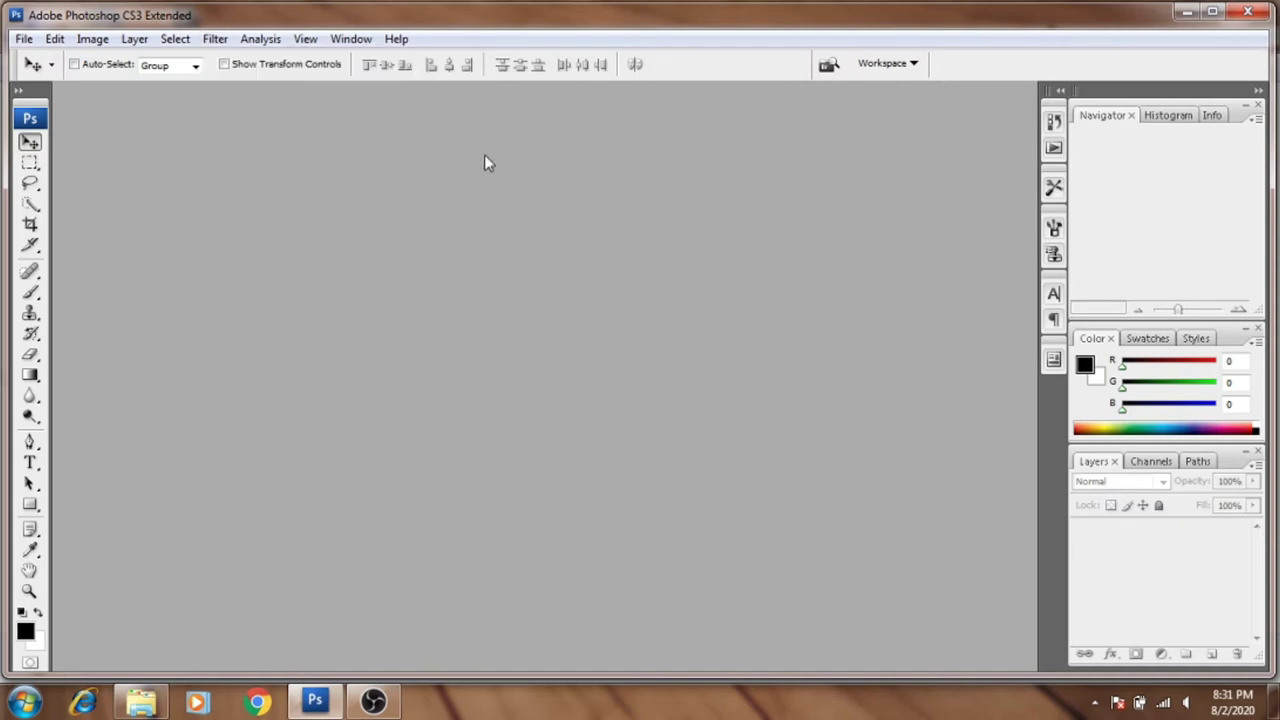
{"action": "key", "text": "Tab"}
Step: Close Photoshop and launch setup from the Avi Creation Nik Collection 1.2.11.0 folder
{"action": "left_click", "coordinate": [1247, 10]}
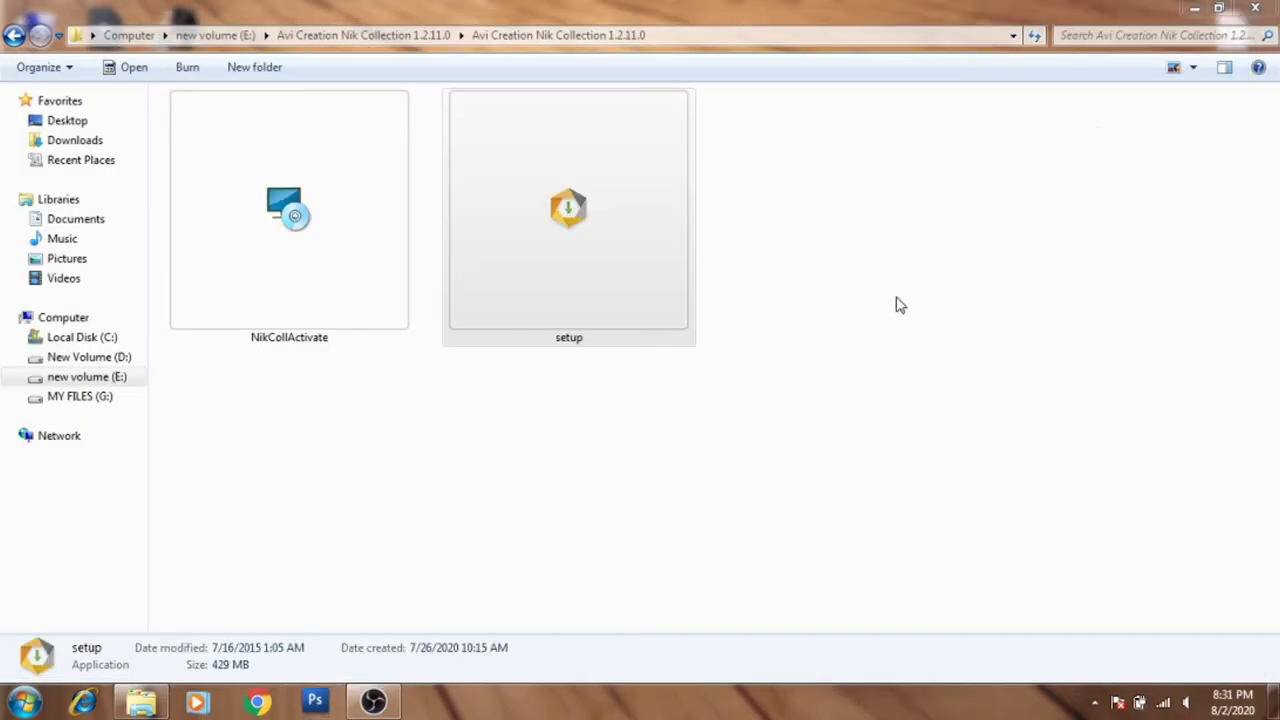
{"action": "left_click", "coordinate": [14, 36]}
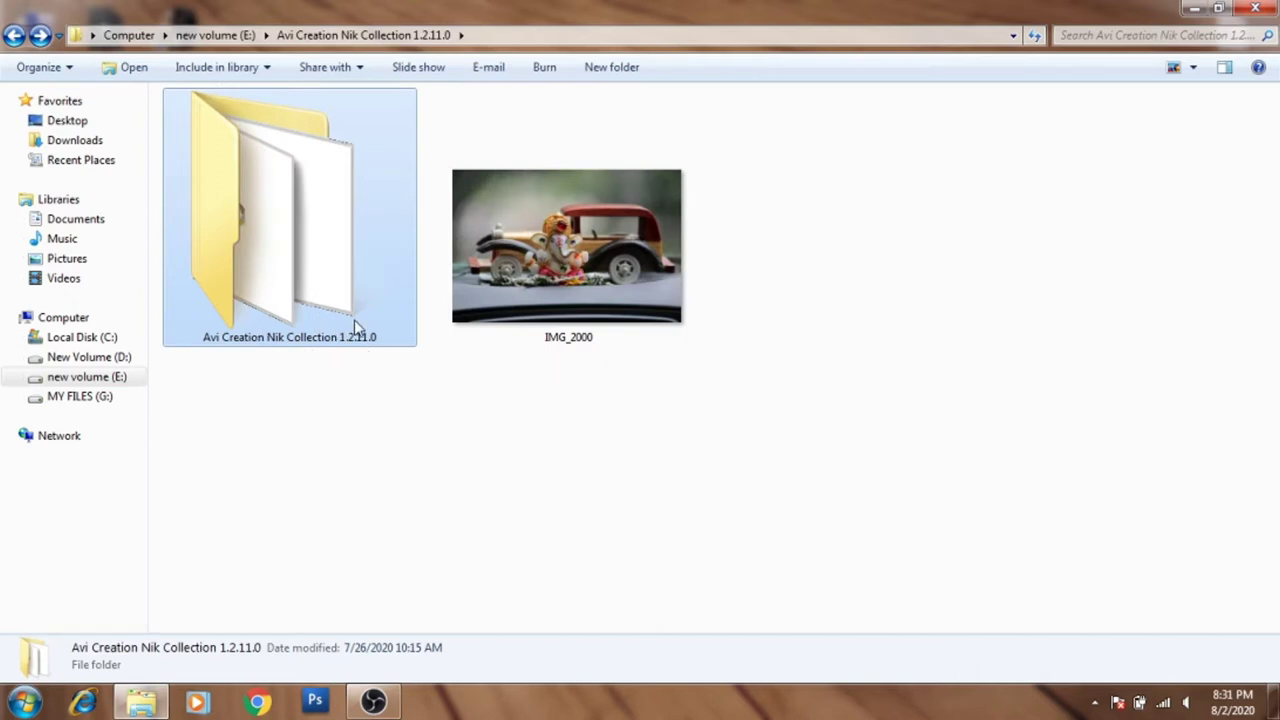
{"action": "double_click", "coordinate": [307, 314]}
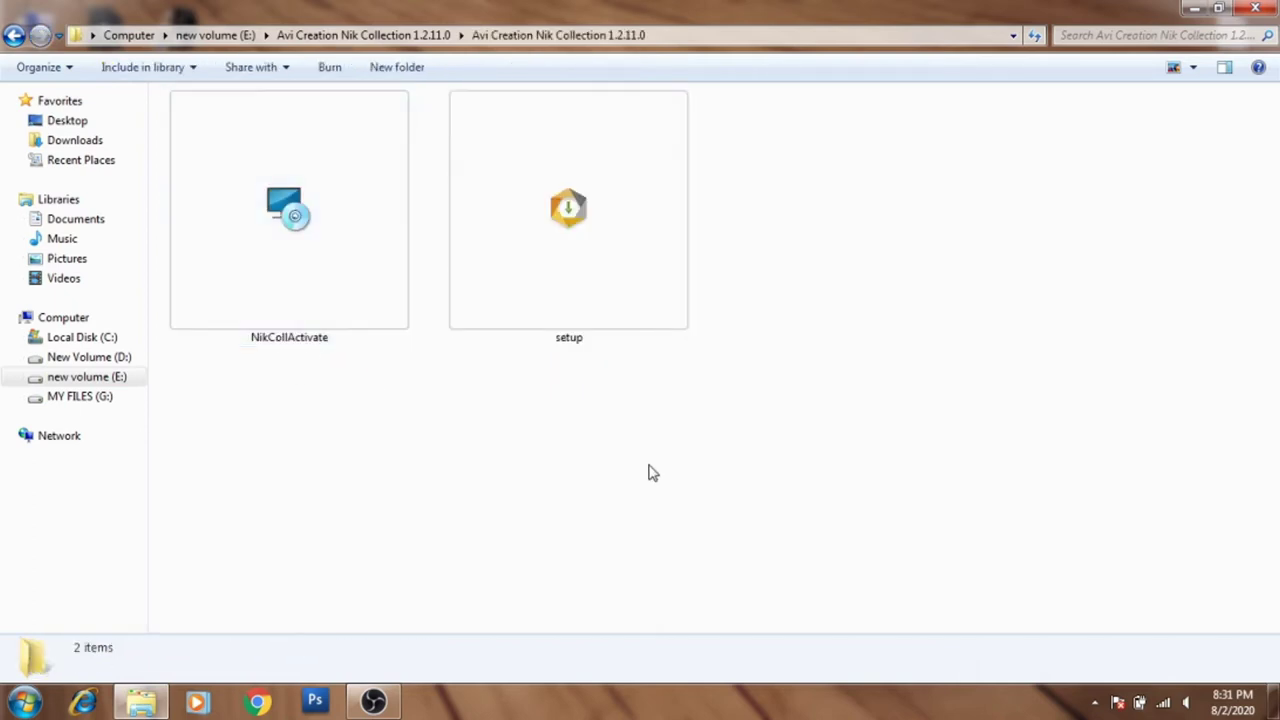
{"action": "double_click", "coordinate": [537, 289]}
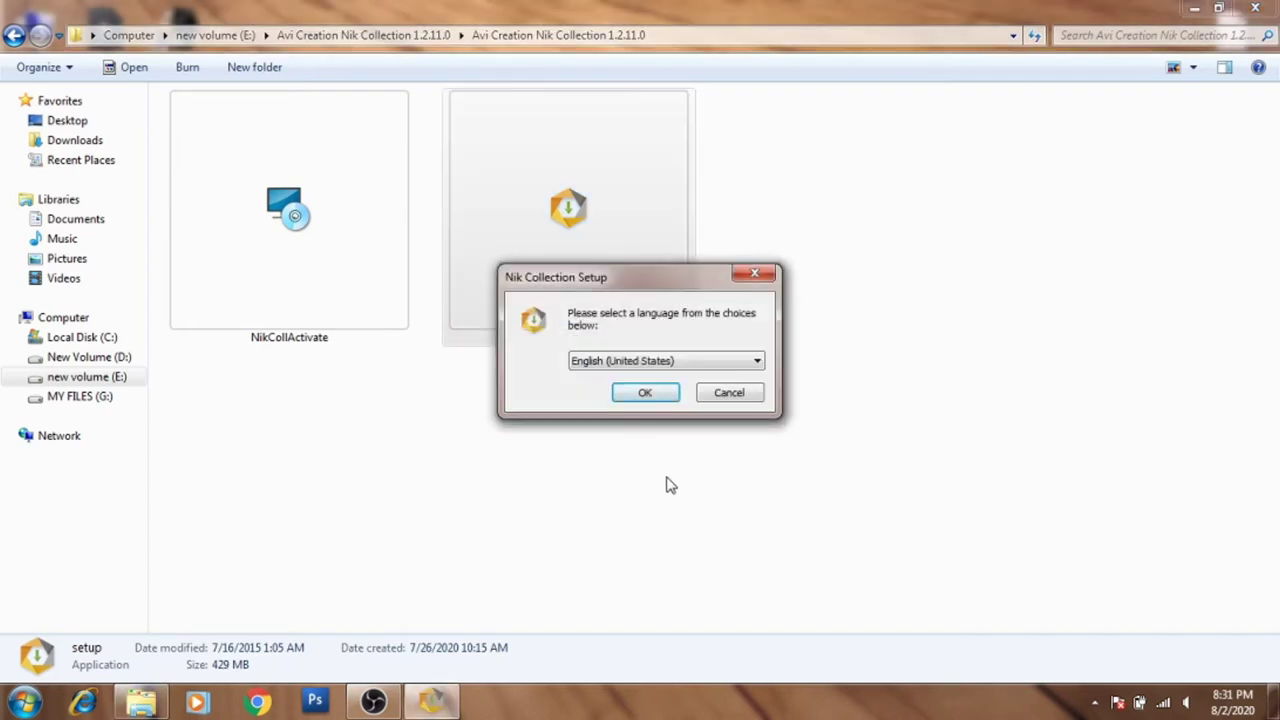
Step: Accept English (United States), the welcome page and the license agreement in Nik Collection Setup
{"action": "left_click", "coordinate": [647, 396]}
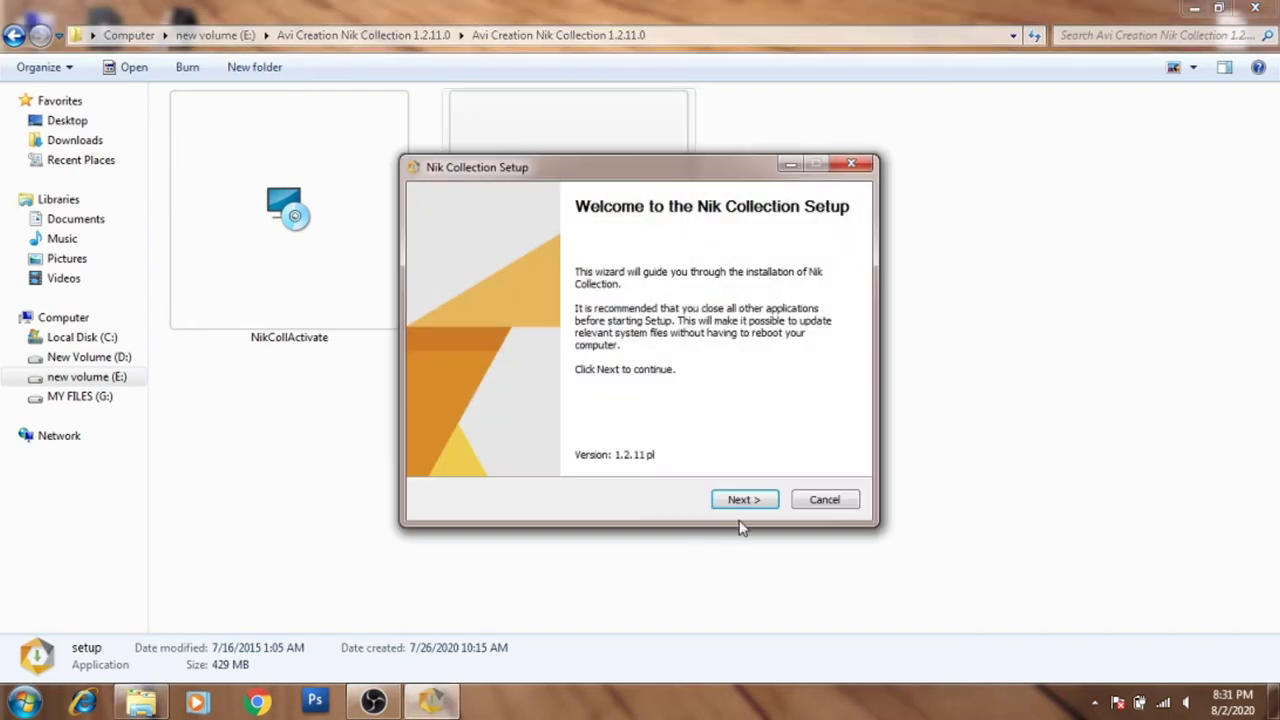
{"action": "left_click", "coordinate": [747, 502]}
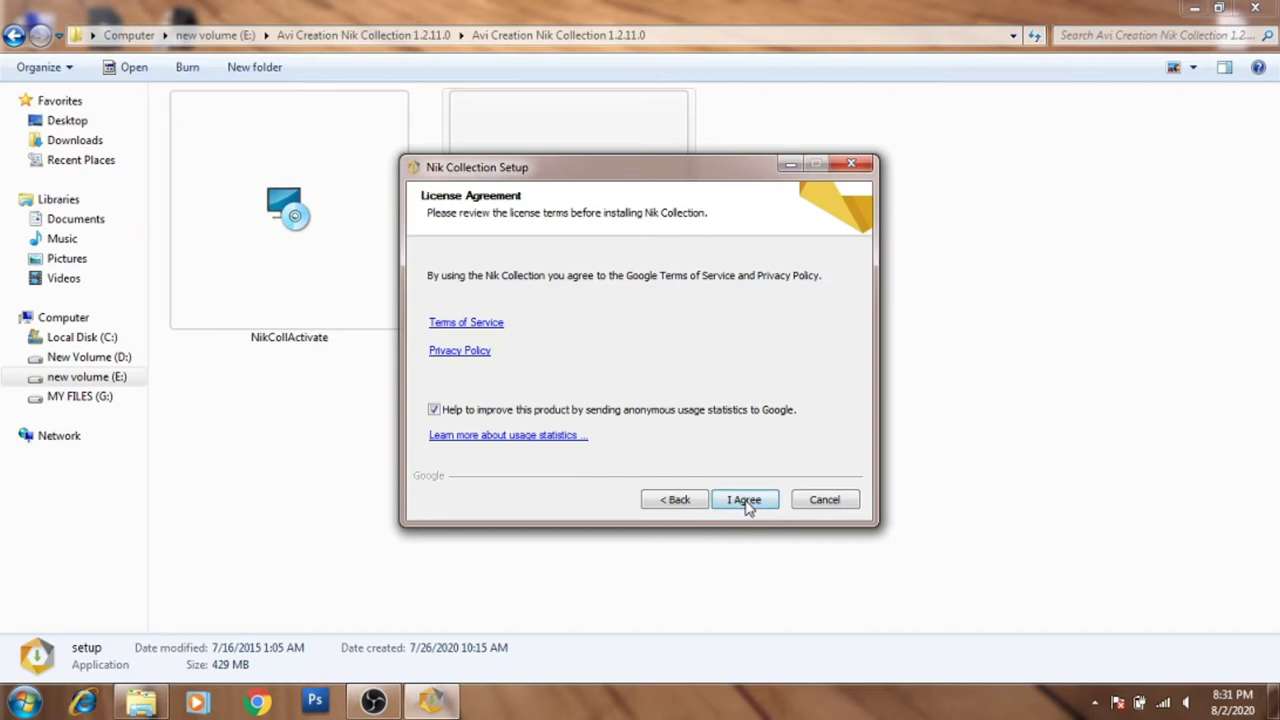
{"action": "left_click", "coordinate": [747, 502]}
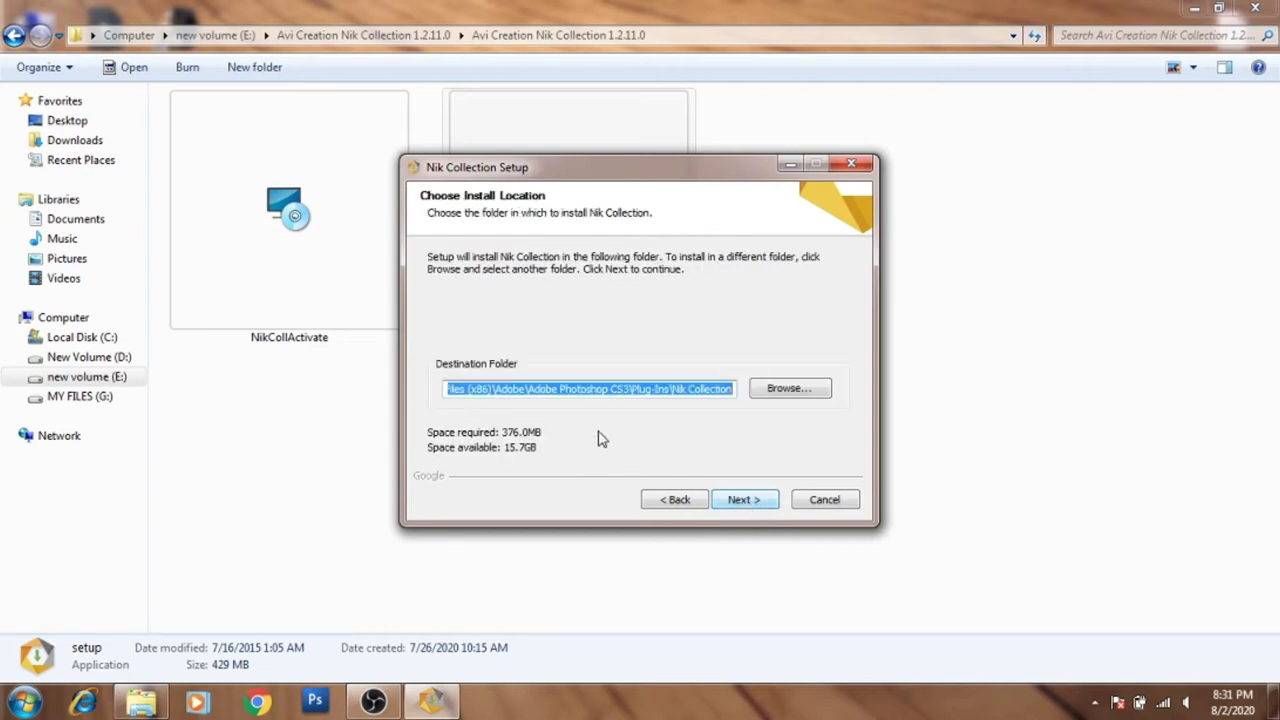
Step: Set the install folder to Adobe Photoshop CS3\Plug-Ins, continue, then cancel the installation
{"action": "left_click", "coordinate": [793, 389]}
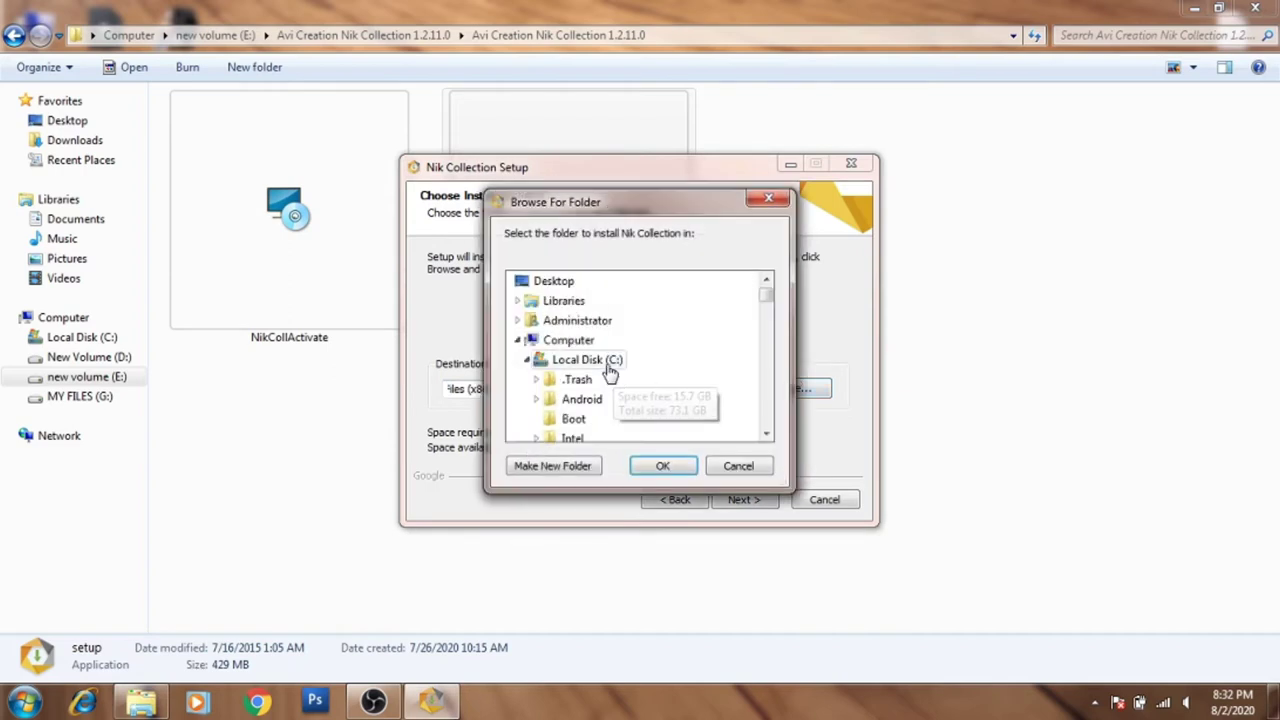
{"action": "left_click", "coordinate": [767, 434]}
{"action": "left_click", "coordinate": [767, 434]}
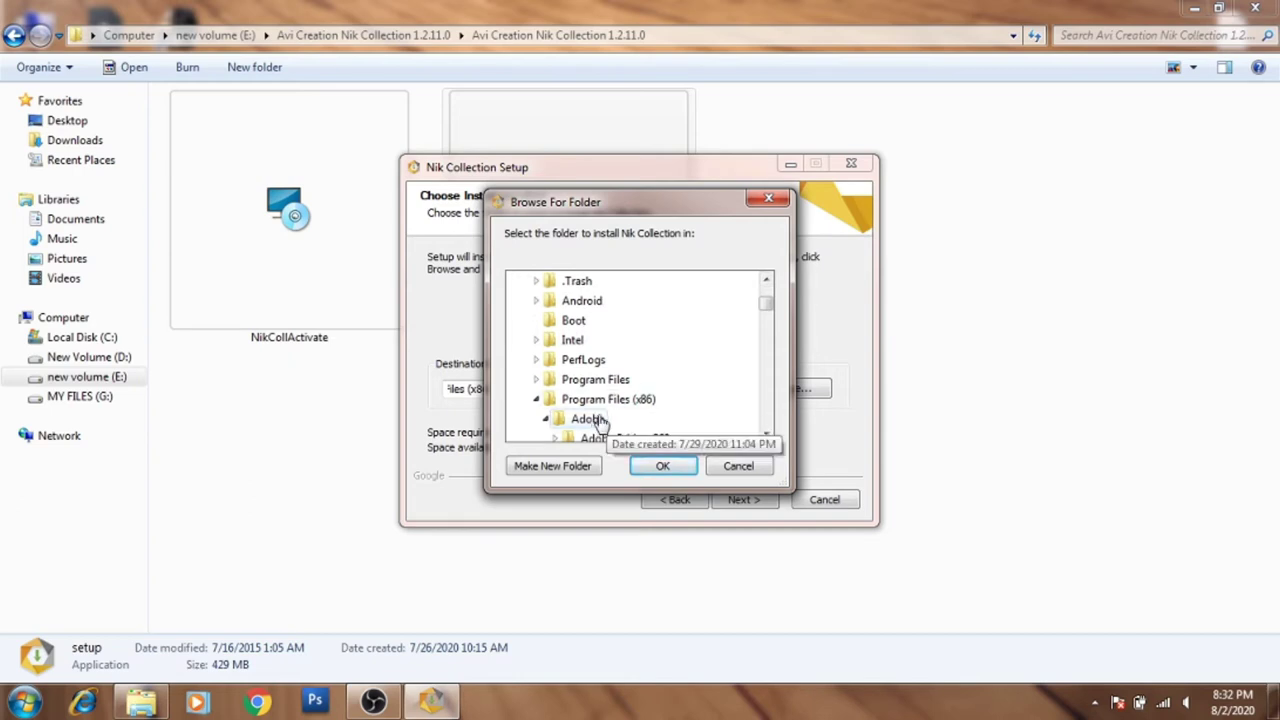
{"action": "left_click", "coordinate": [767, 434]}
{"action": "left_click", "coordinate": [767, 434]}
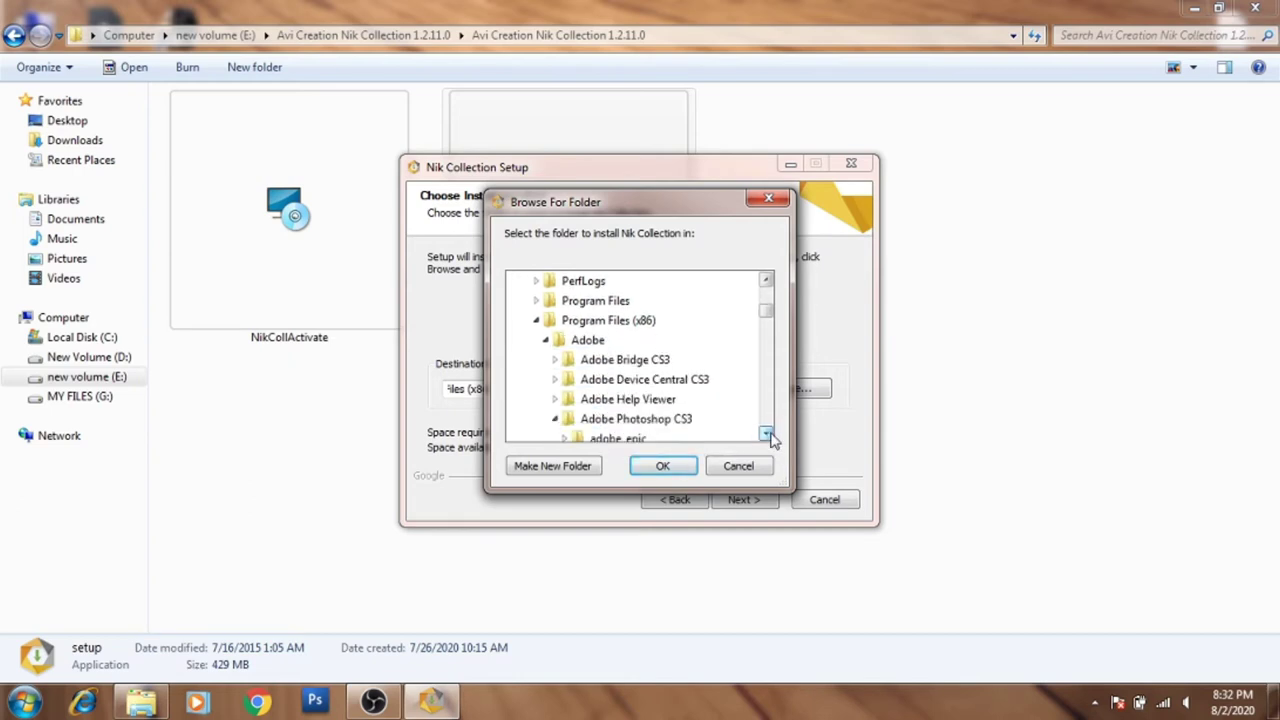
{"action": "left_click", "coordinate": [767, 434]}
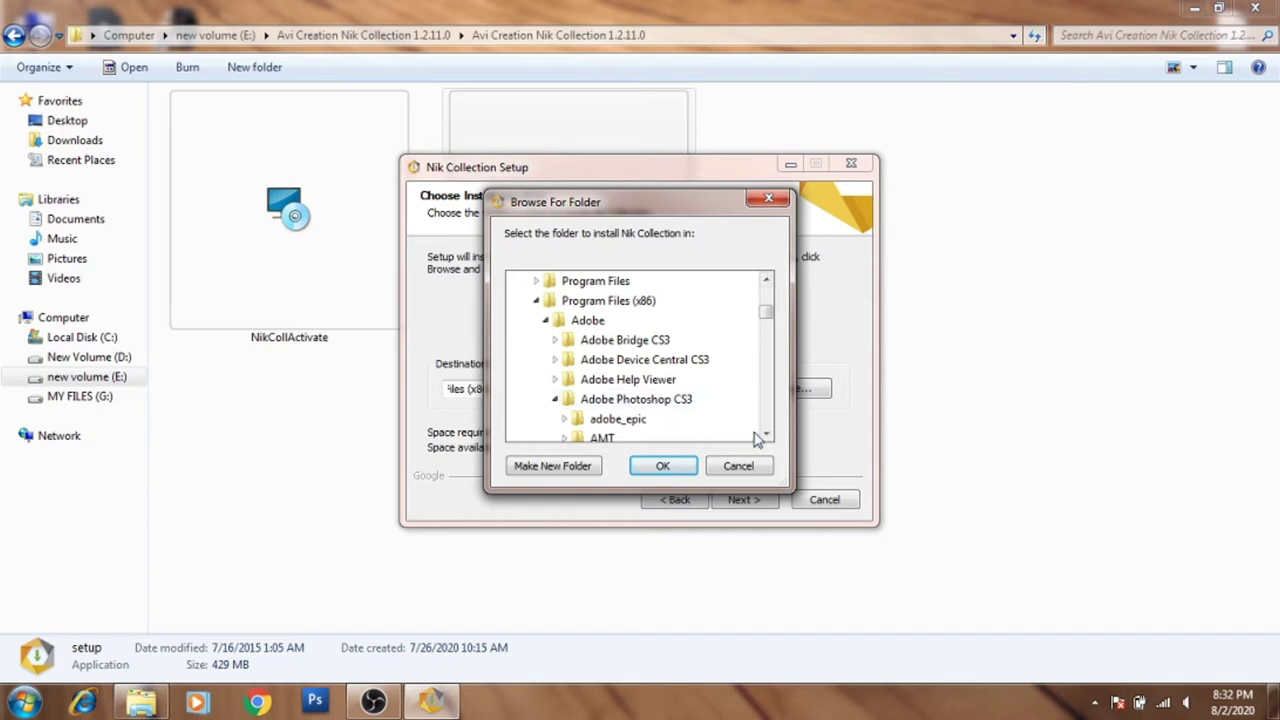
{"action": "left_click", "coordinate": [767, 436]}
{"action": "left_click", "coordinate": [767, 436]}
{"action": "left_click", "coordinate": [767, 436]}
{"action": "left_click", "coordinate": [767, 436]}
{"action": "left_click", "coordinate": [767, 436]}
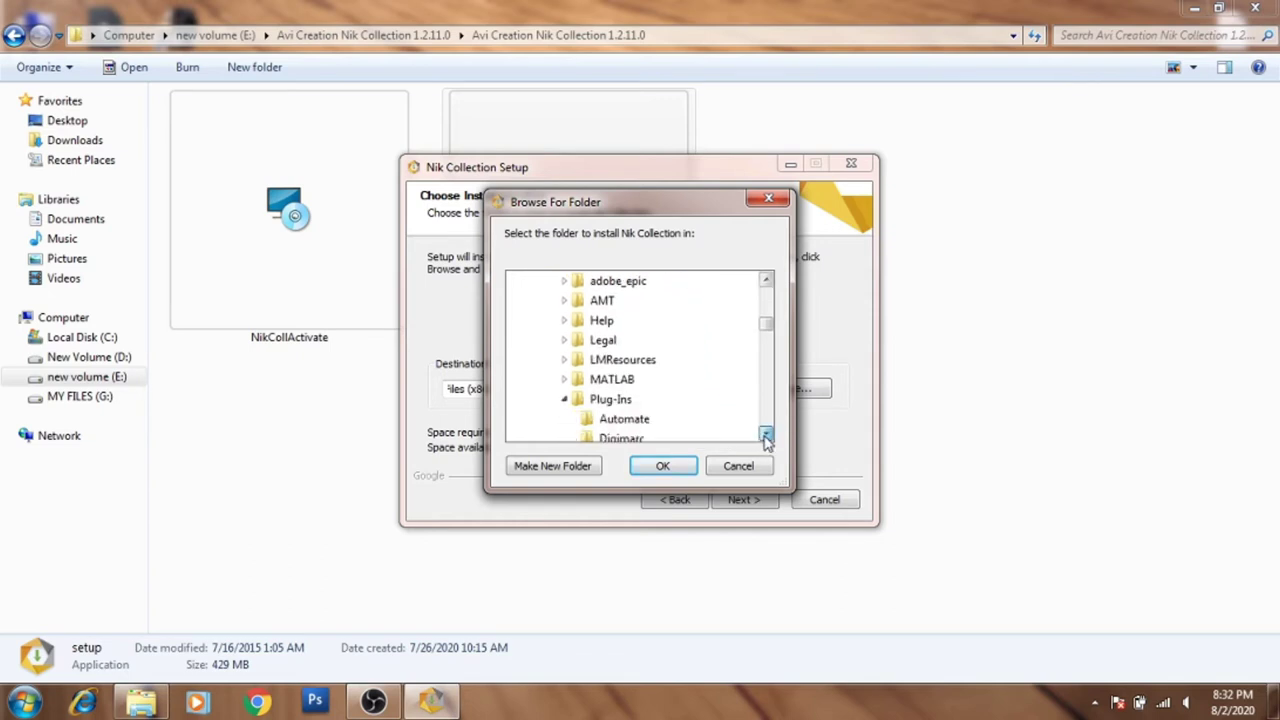
{"action": "left_click", "coordinate": [610, 399]}
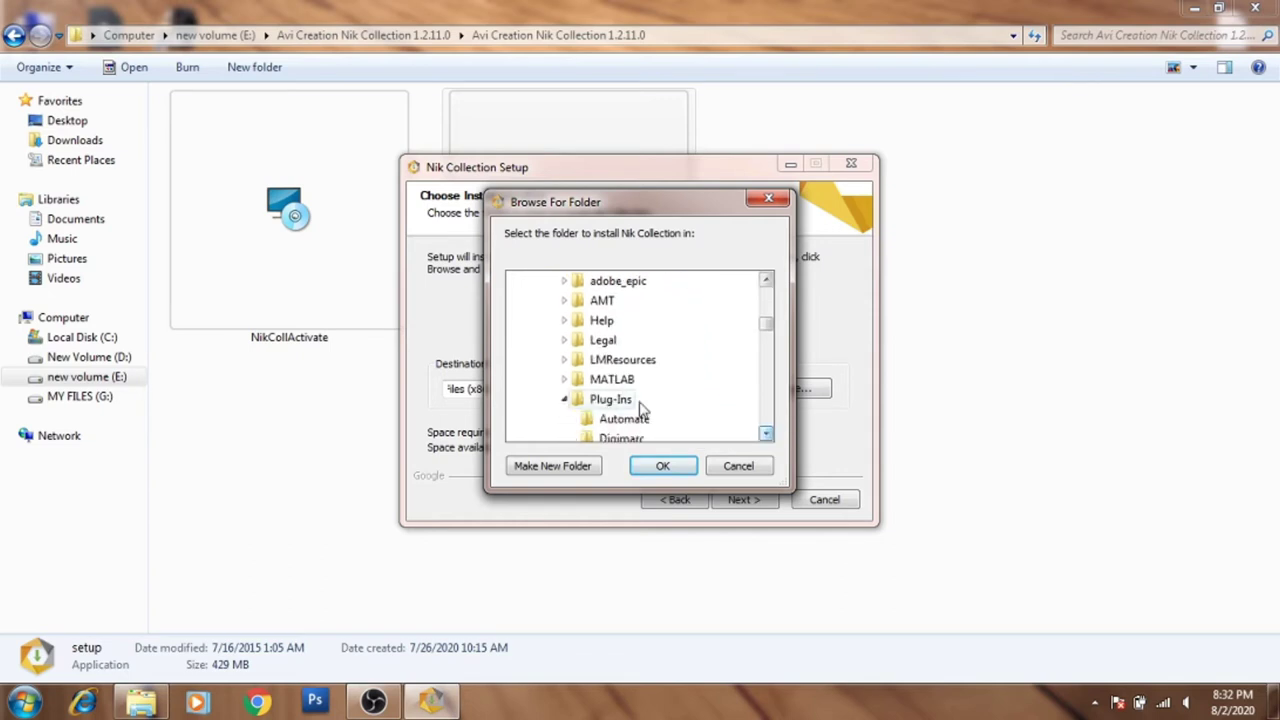
{"action": "left_click", "coordinate": [660, 465]}
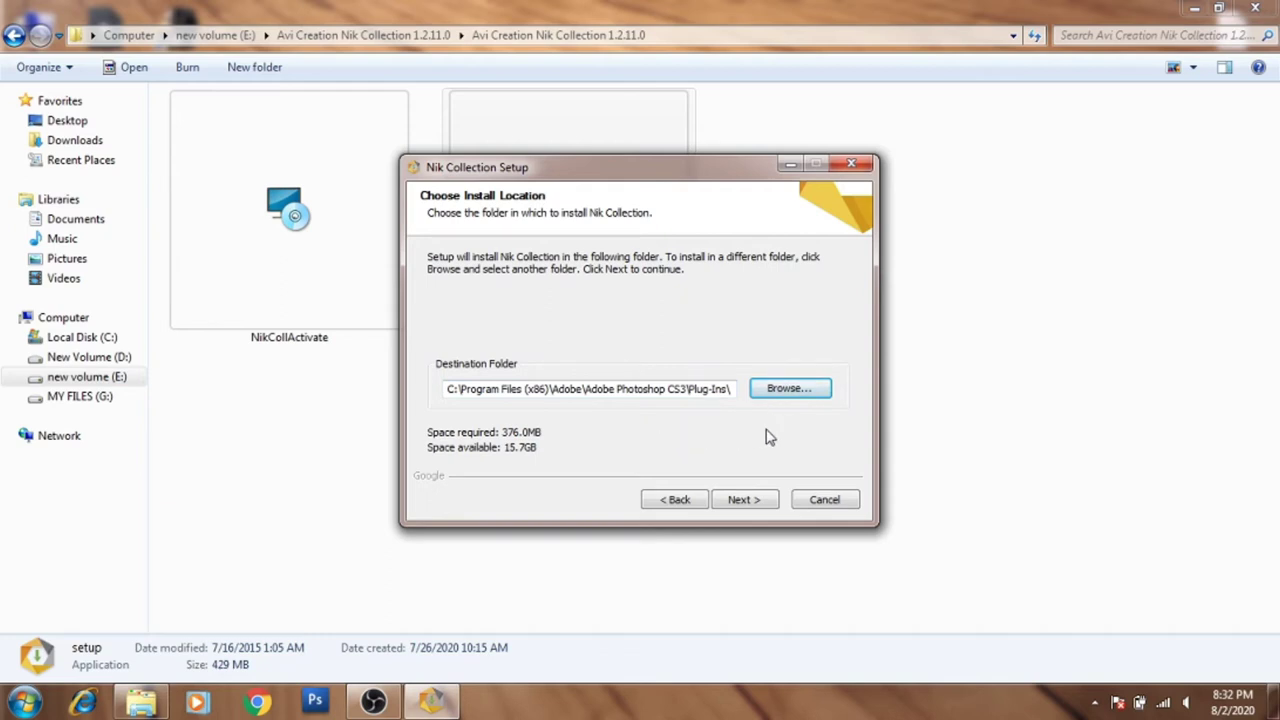
{"action": "left_click", "coordinate": [753, 510]}
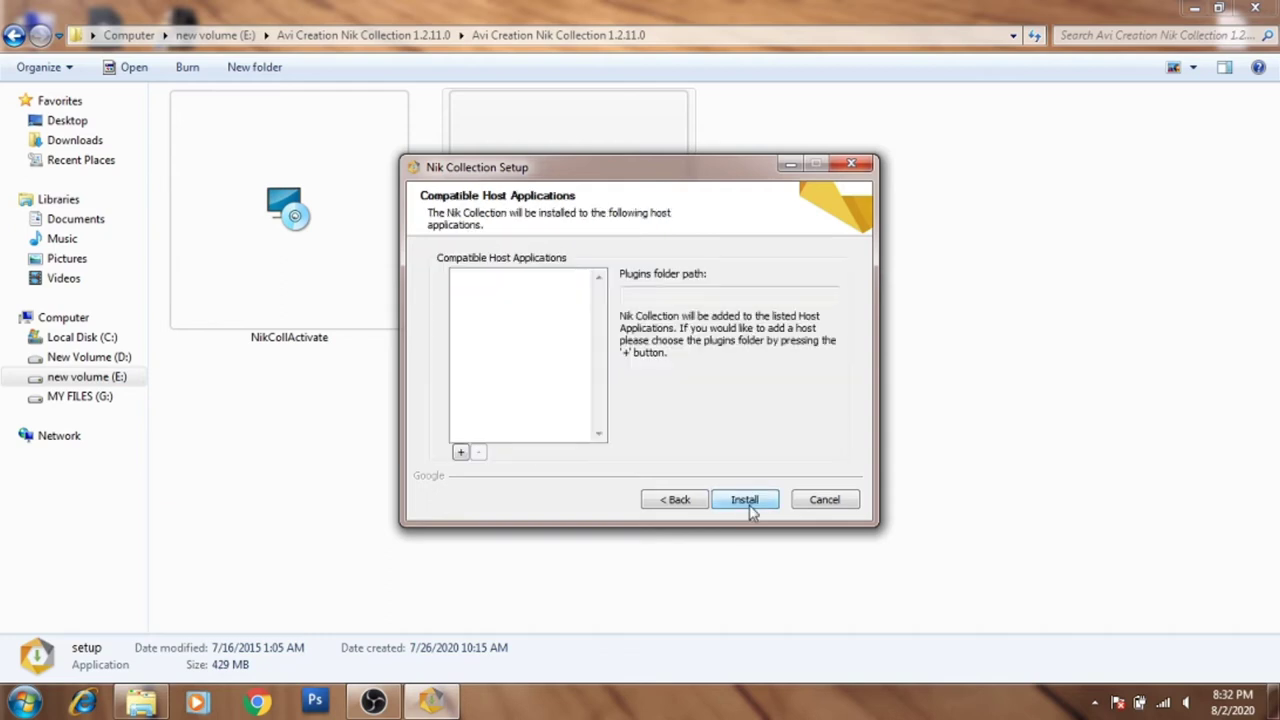
{"action": "left_click", "coordinate": [826, 501]}
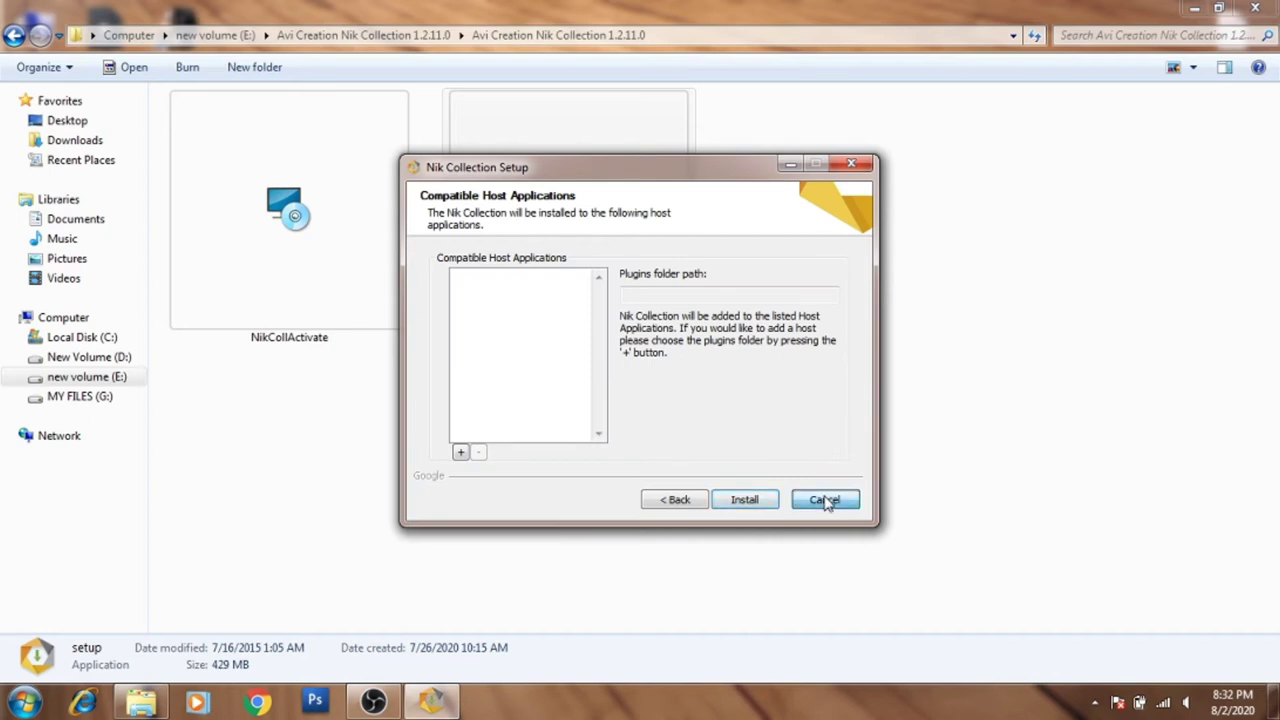
Step: Confirm quitting the setup and return to the parent folder in Explorer
{"action": "left_click", "coordinate": [678, 416]}
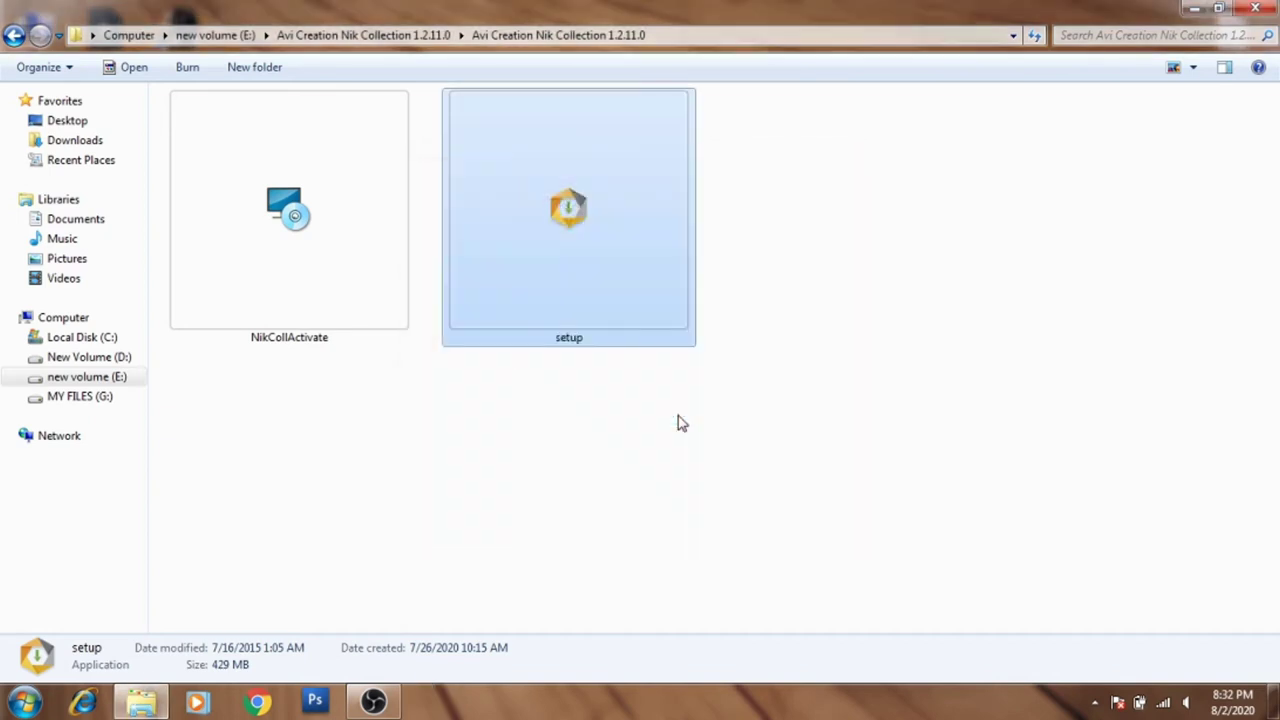
{"action": "left_click", "coordinate": [608, 451]}
{"action": "left_click", "coordinate": [14, 35]}
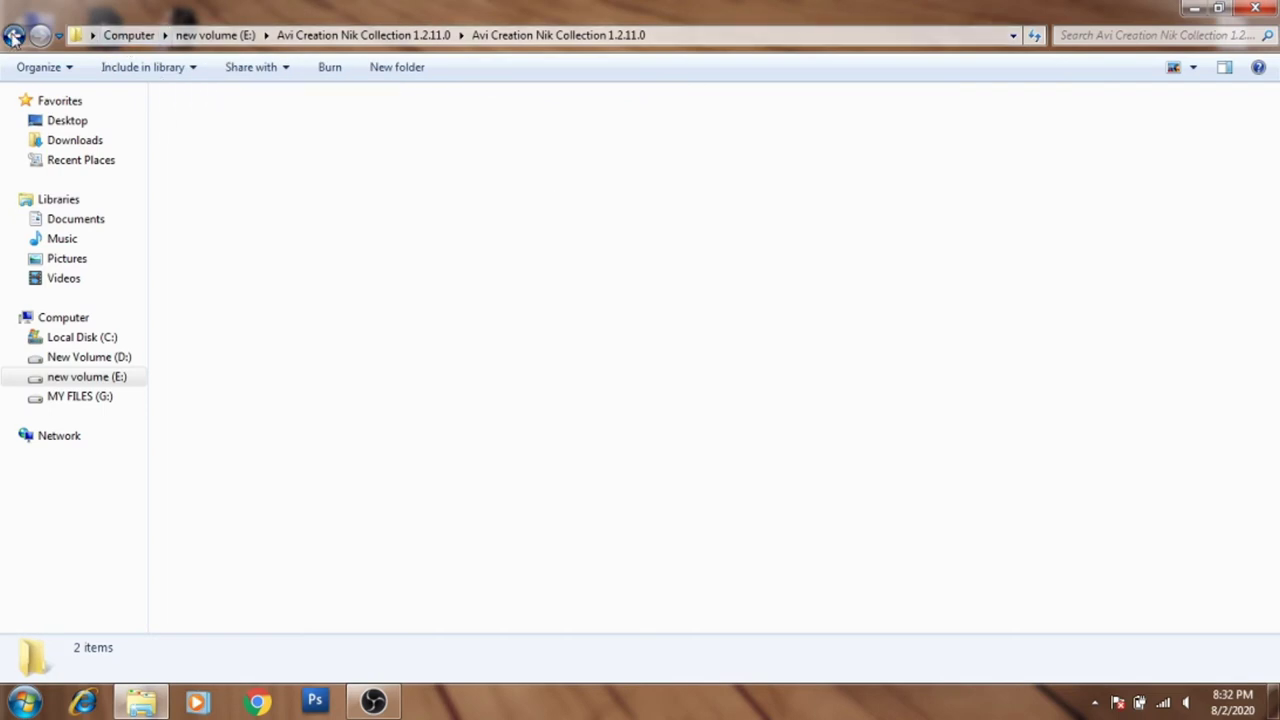
Step: Preview IMG_2000 in Photo Viewer, close it, and switch back to Photoshop
{"action": "double_click", "coordinate": [630, 316]}
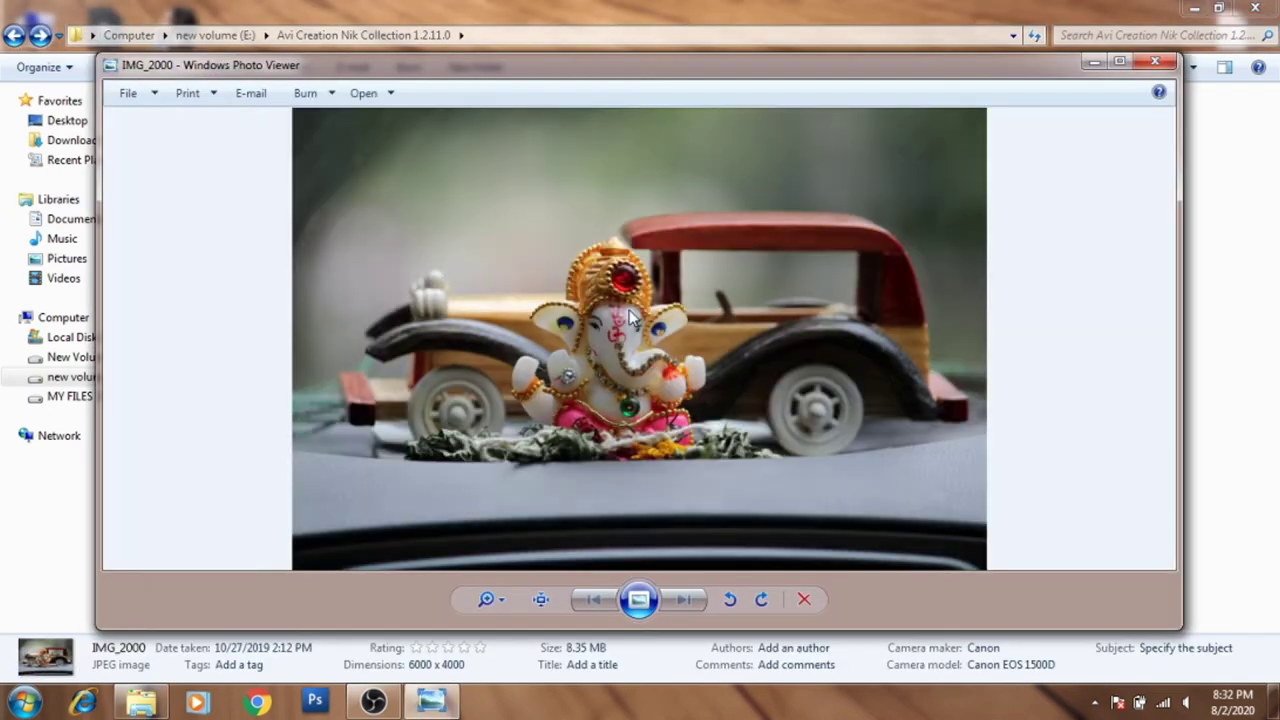
{"action": "left_click", "coordinate": [1164, 63]}
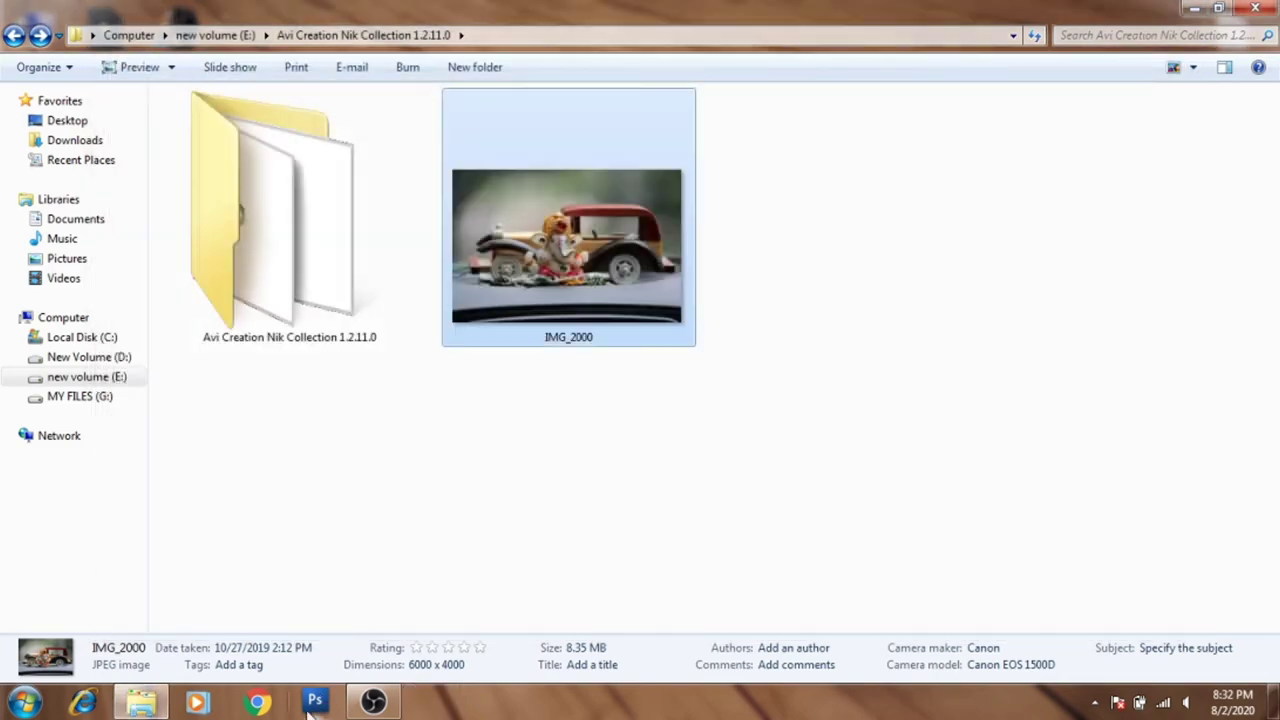
{"action": "left_click", "coordinate": [314, 703]}
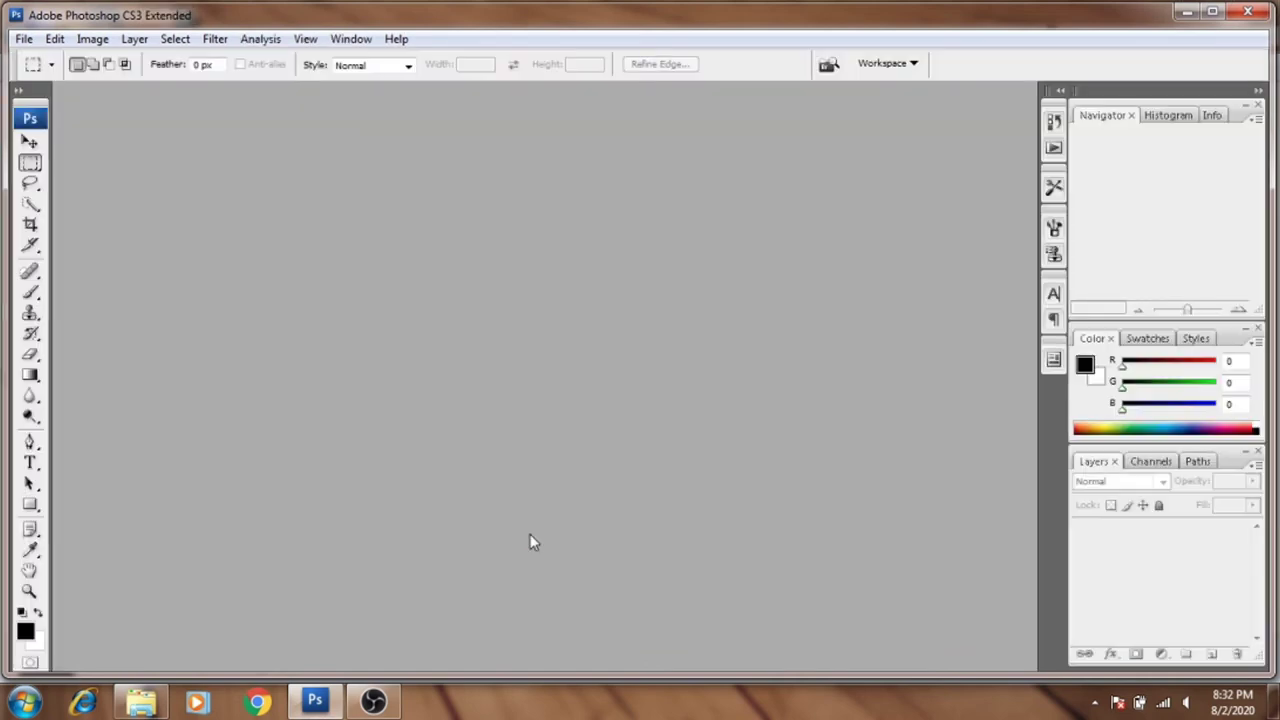
Step: Open IMG_2000 in Photoshop by dragging its thumbnail from the Explorer folder
{"action": "left_click", "coordinate": [216, 40]}
{"action": "left_click", "coordinate": [216, 41]}
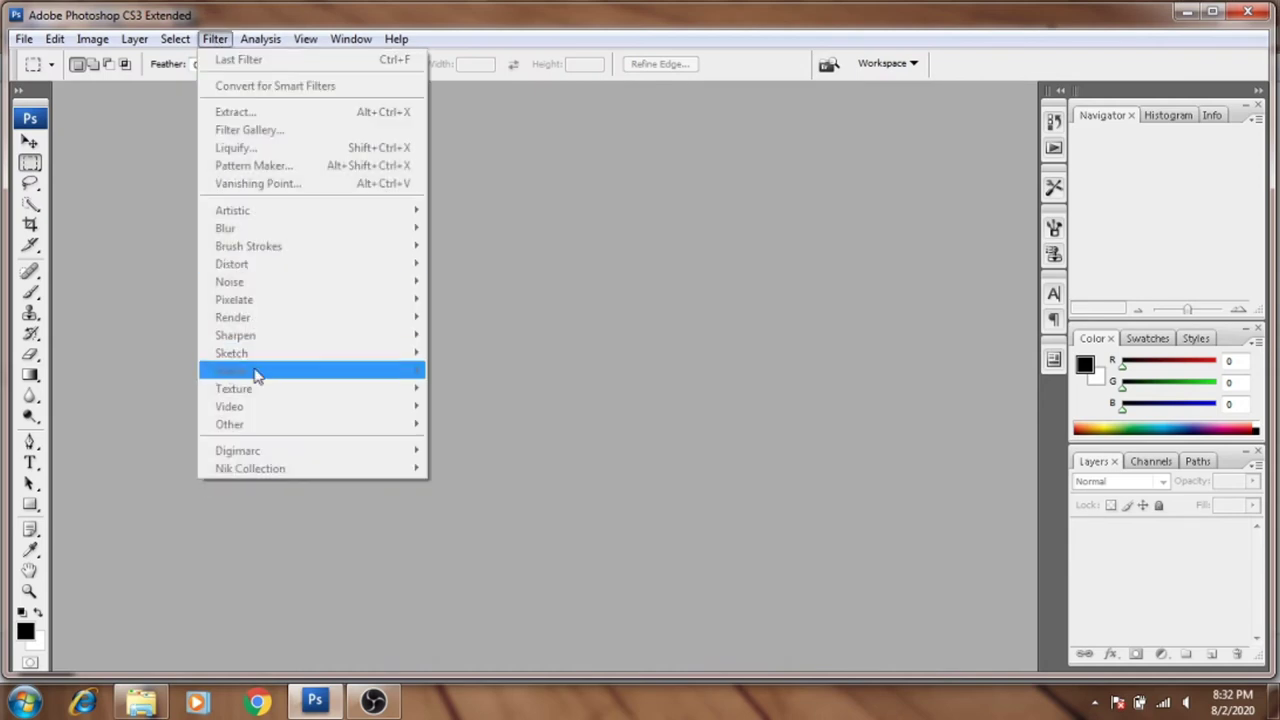
{"action": "left_click", "coordinate": [247, 505]}
{"action": "left_click", "coordinate": [141, 700]}
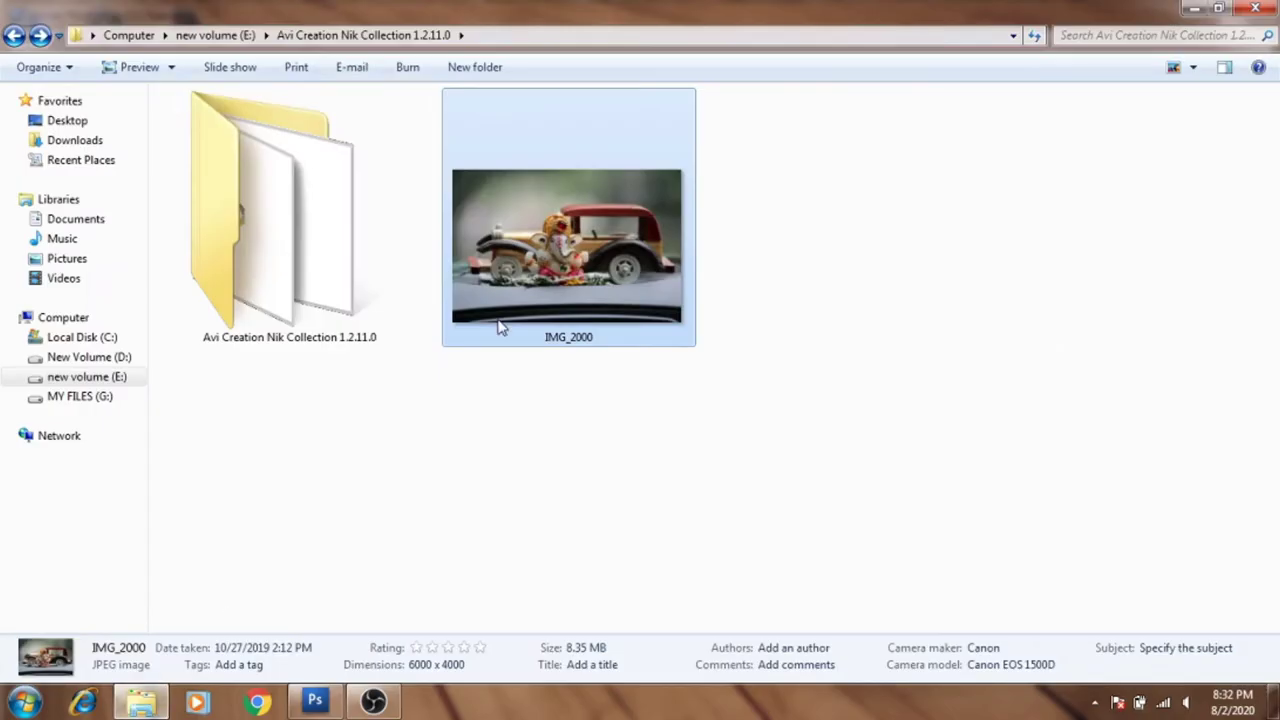
{"action": "mouse_move", "coordinate": [508, 321]}
{"action": "left_mouse_down"}
{"action": "mouse_move", "coordinate": [337, 551]}
{"action": "mouse_move", "coordinate": [360, 461]}
{"action": "left_mouse_up"}
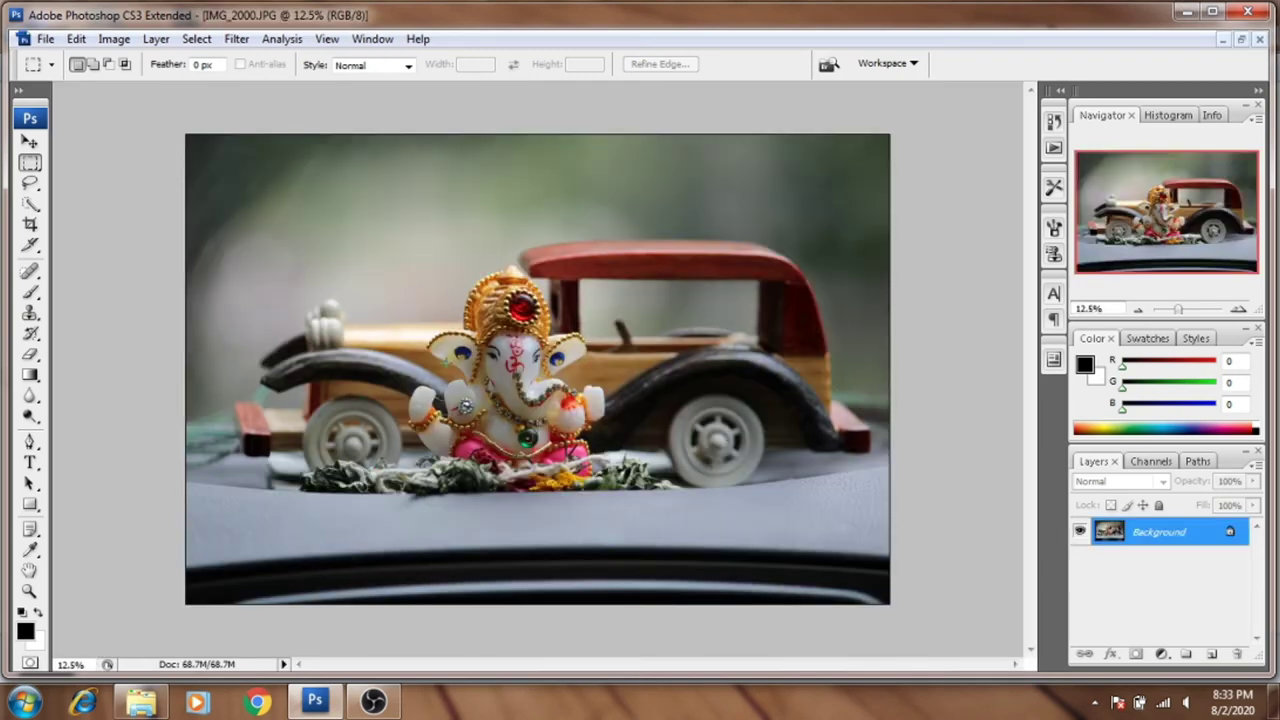
Step: Select the Move tool (V) and show the Nik Collection filters under the Filter menu
{"action": "key", "text": "v"}
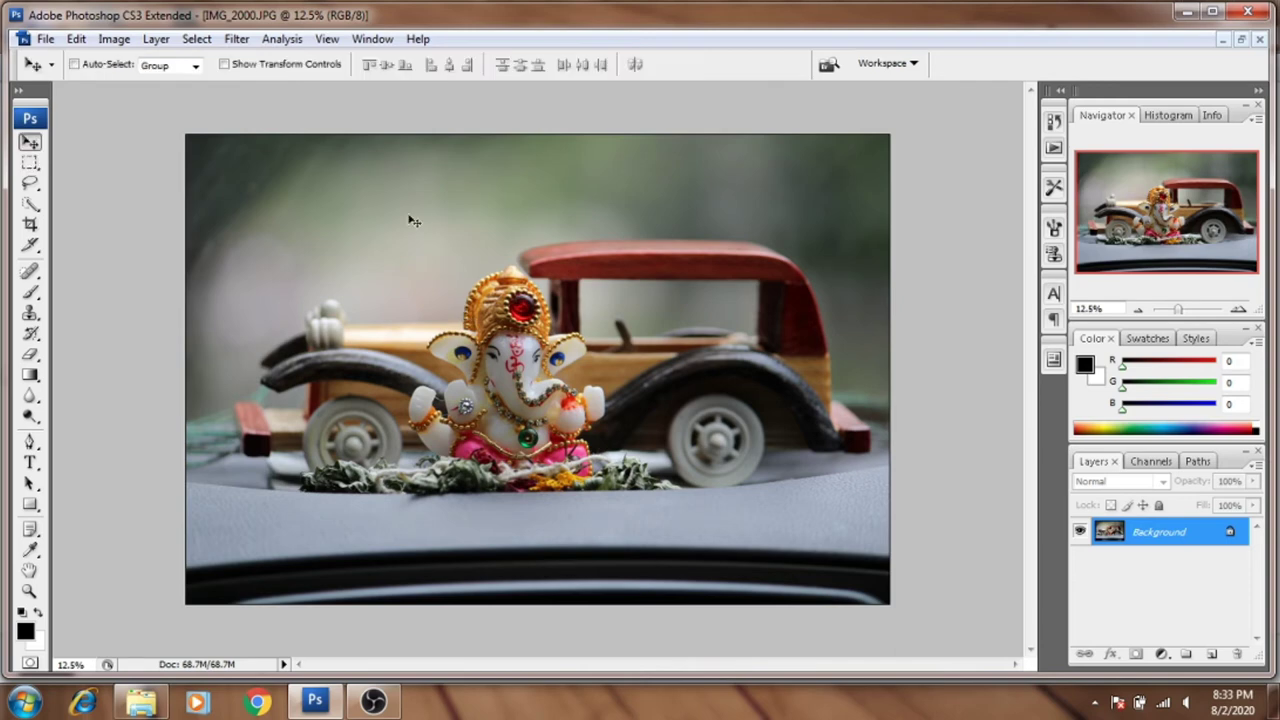
{"action": "left_click", "coordinate": [237, 39]}
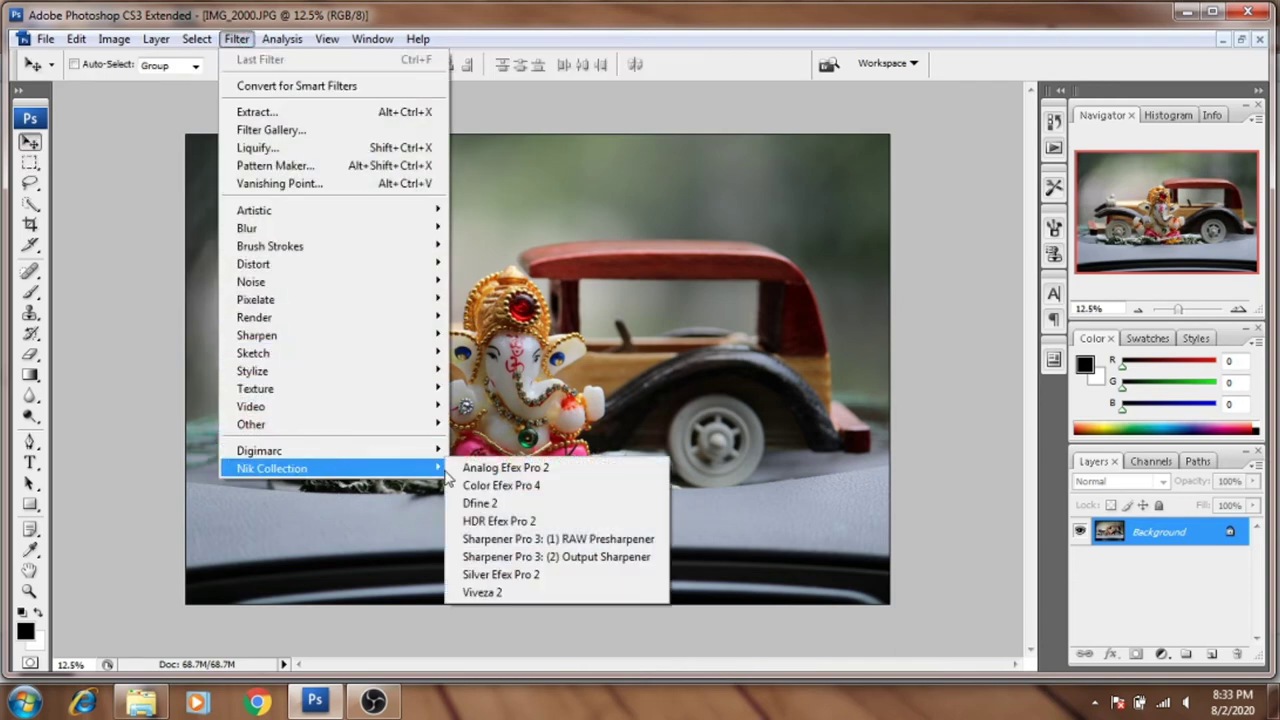
Step: Launch Analog Efex Pro 2, try single, split and side-by-side previews, then apply Classic Camera 2
{"action": "mouse_move", "coordinate": [272, 468]}
{"action": "left_click", "coordinate": [579, 470]}
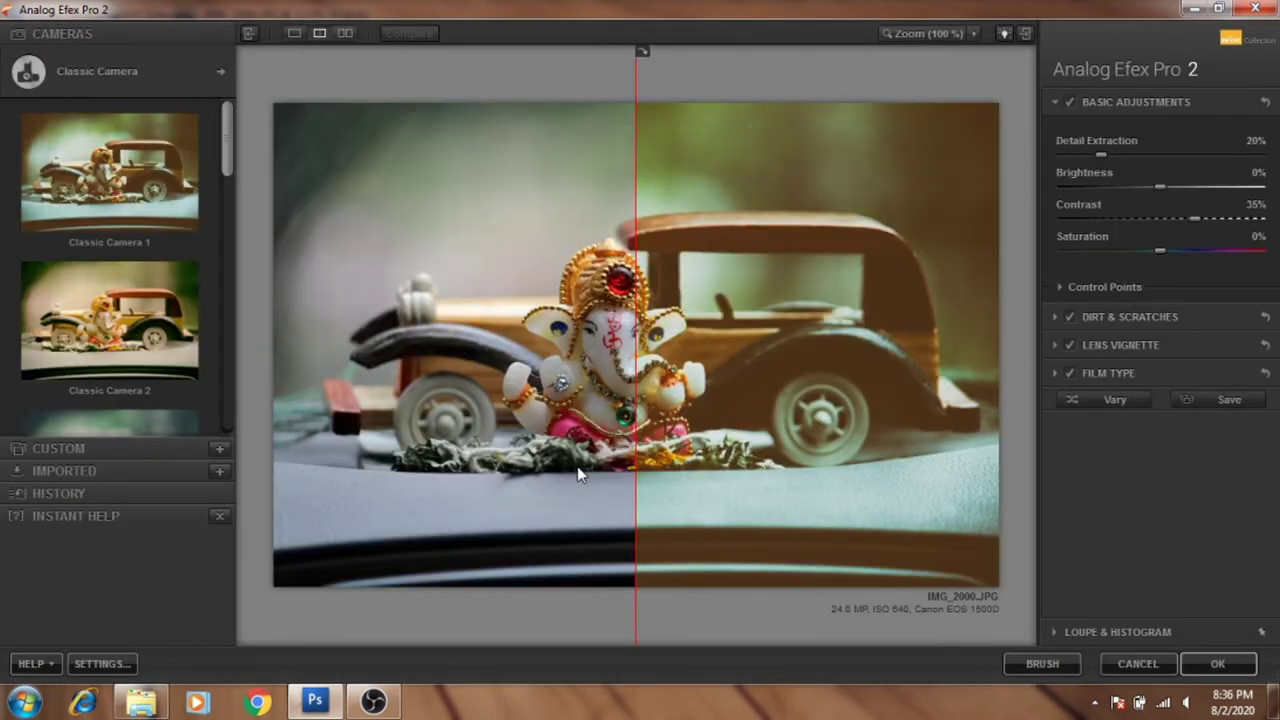
{"action": "left_click", "coordinate": [294, 33]}
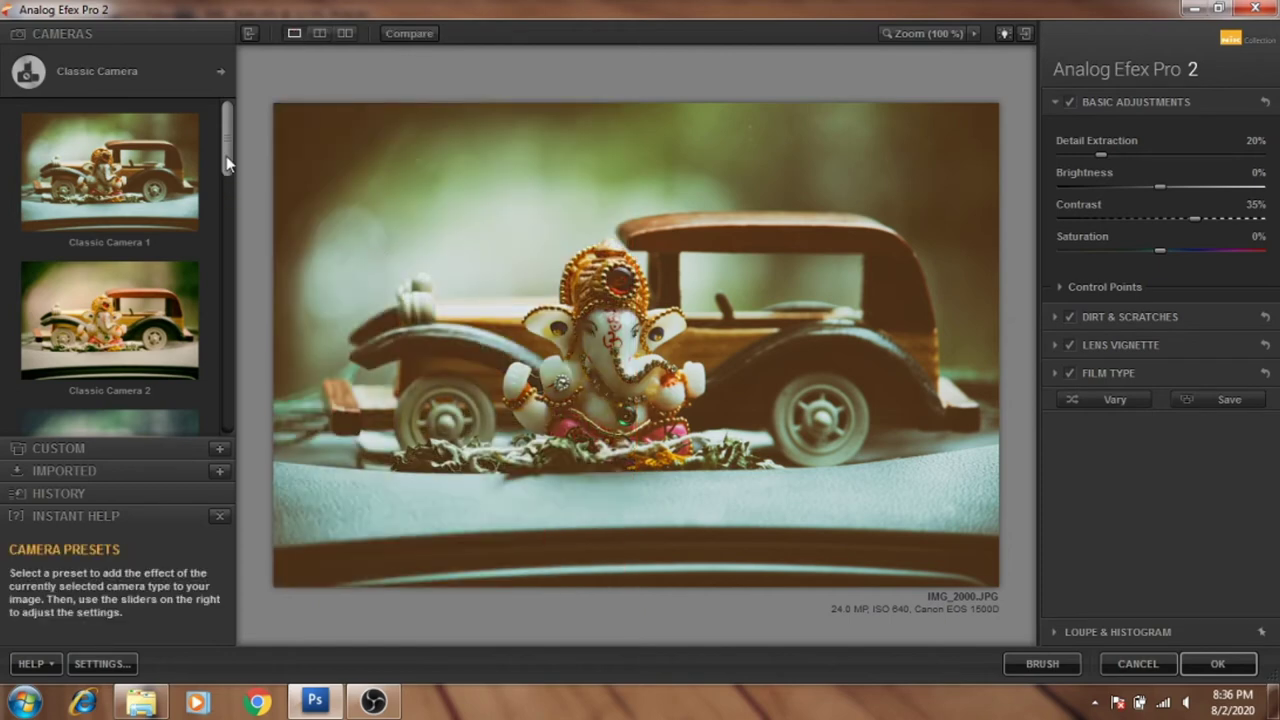
{"action": "left_click", "coordinate": [319, 33]}
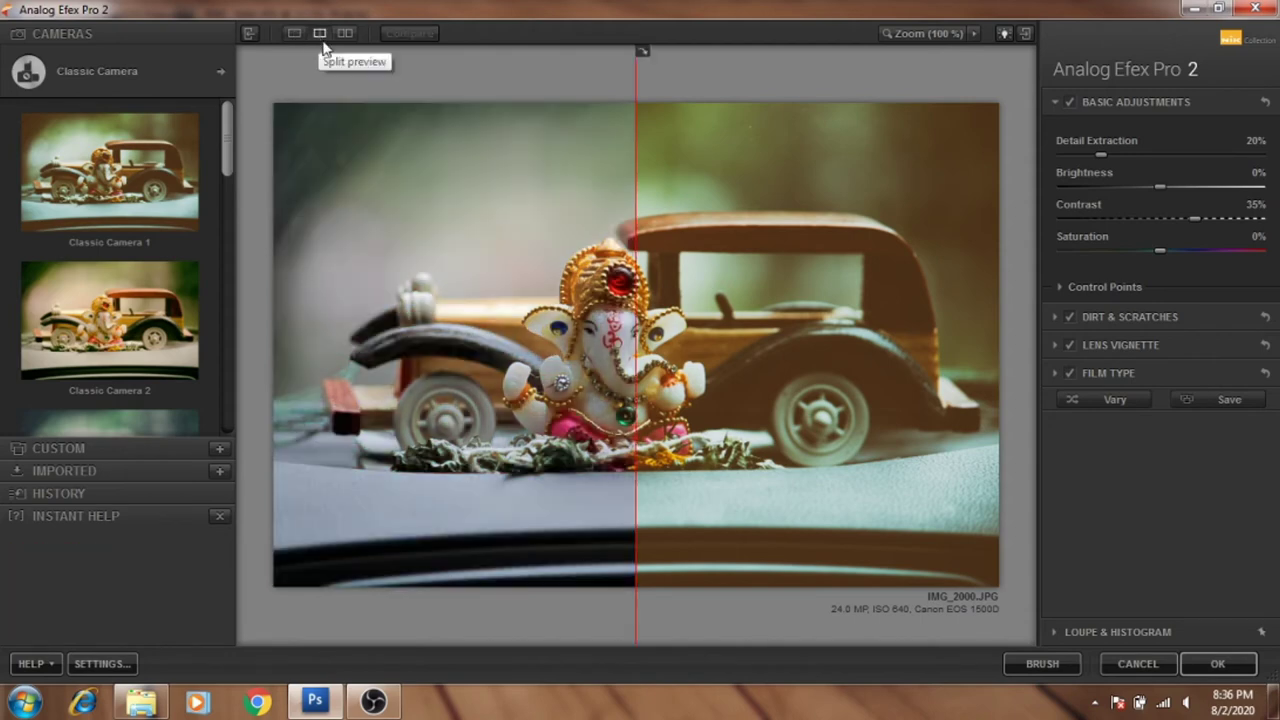
{"action": "left_click", "coordinate": [644, 51]}
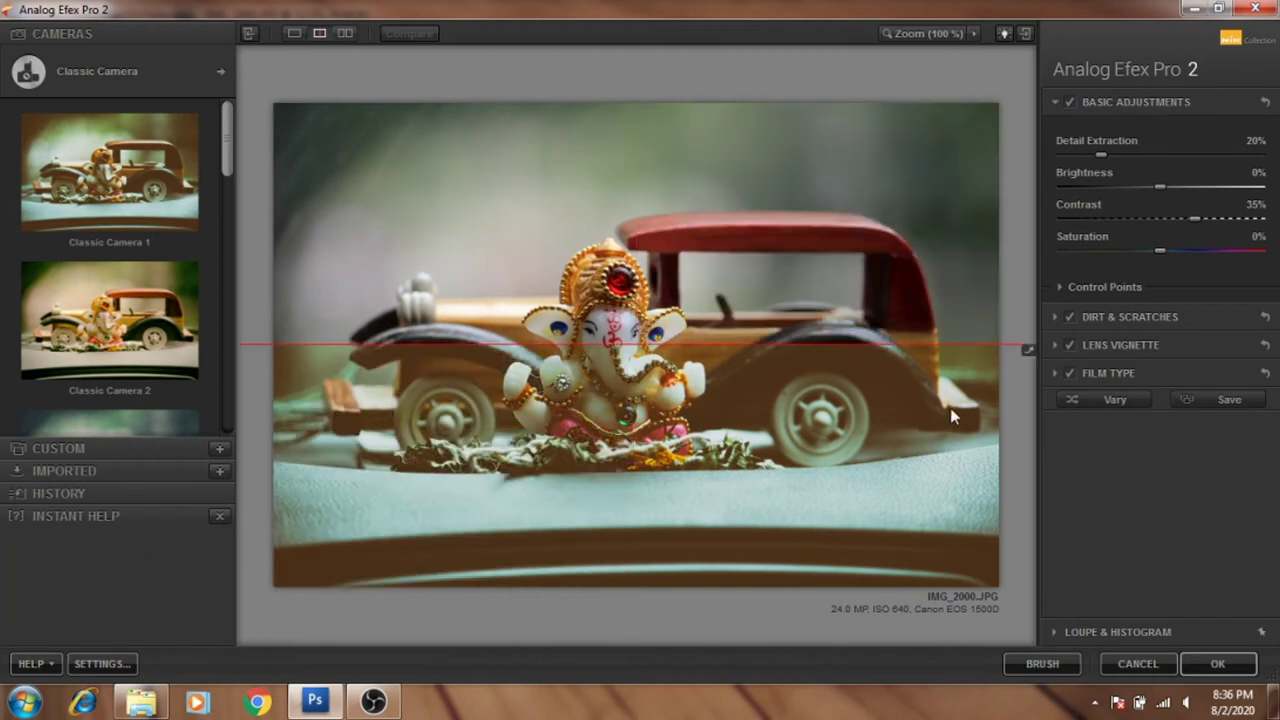
{"action": "left_click", "coordinate": [1026, 351]}
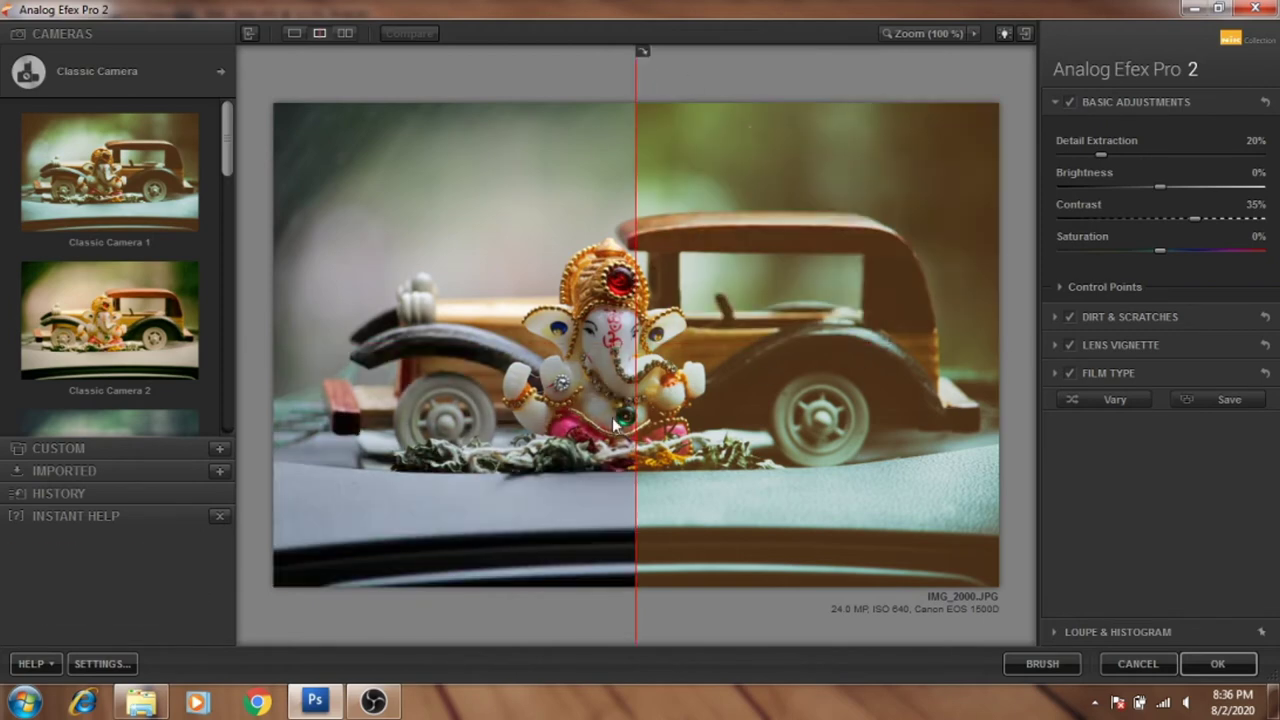
{"action": "left_click", "coordinate": [352, 32]}
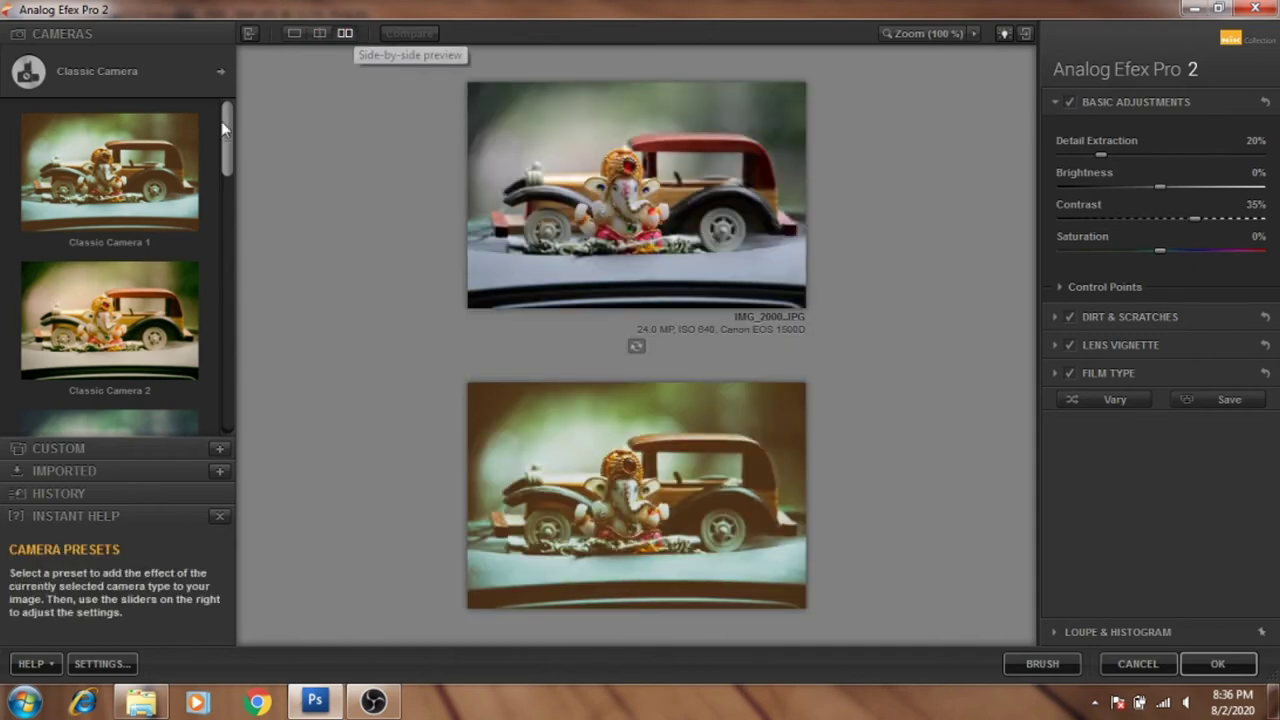
{"action": "left_click", "coordinate": [165, 320]}
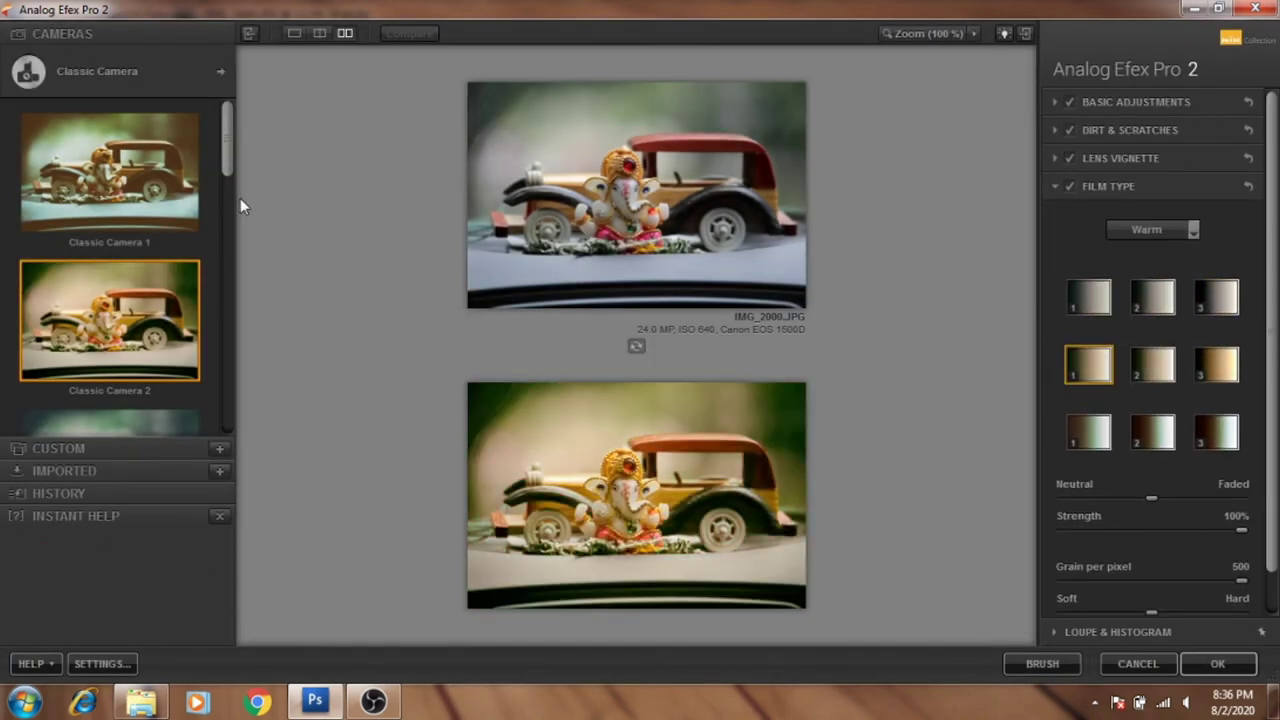
Step: Switch to the teal Classic Camera 5 preset, check it in split view, and apply it
{"action": "left_click_drag", "start_coordinate": [230, 175], "coordinate": [233, 279]}
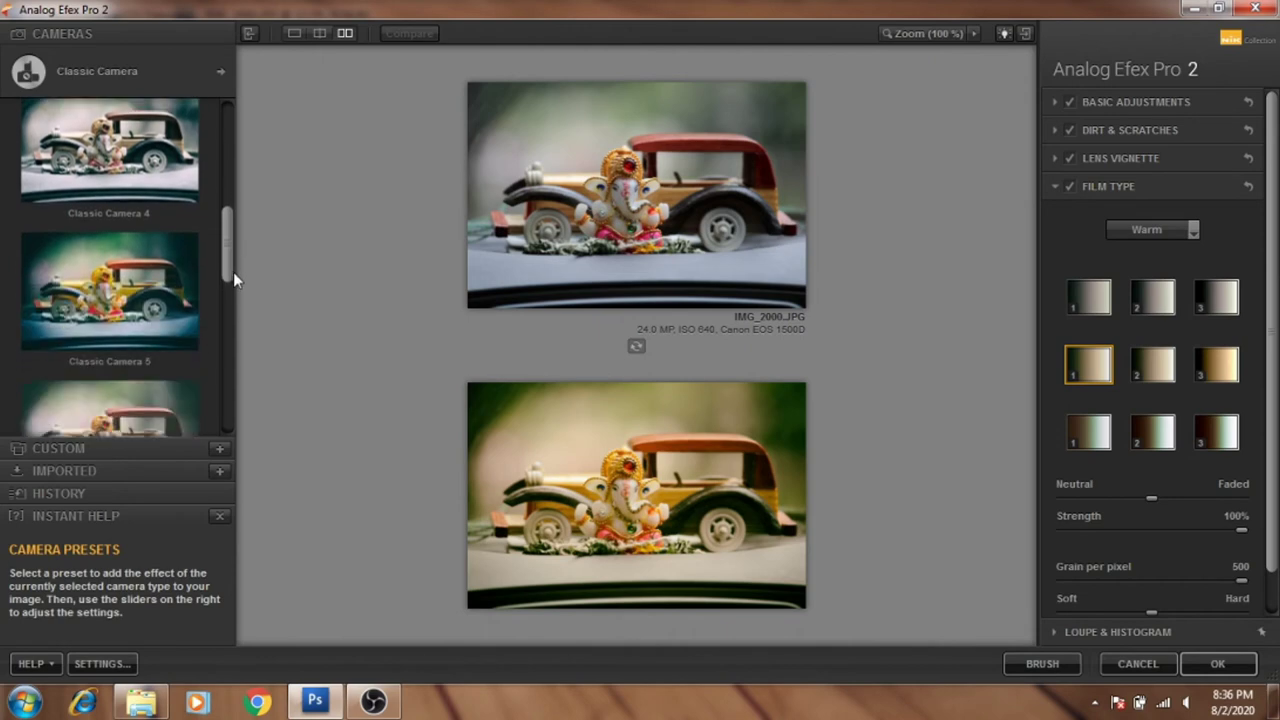
{"action": "left_click", "coordinate": [176, 298]}
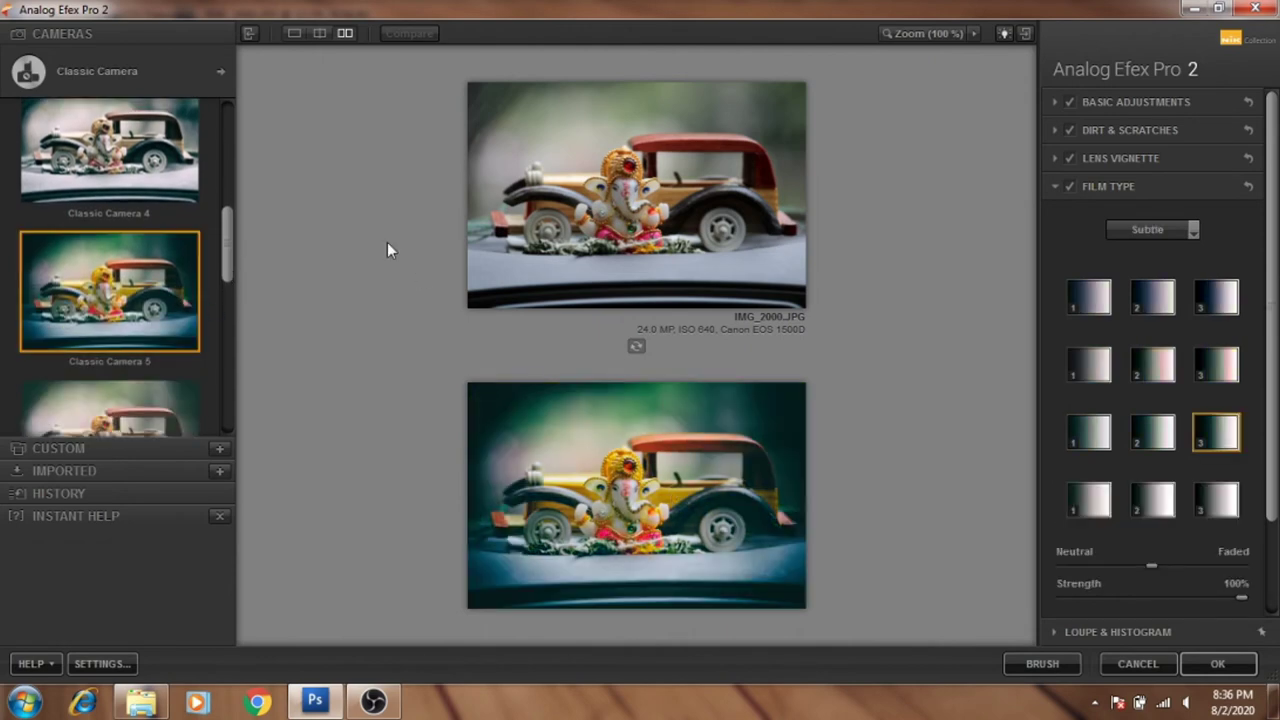
{"action": "left_click", "coordinate": [320, 34]}
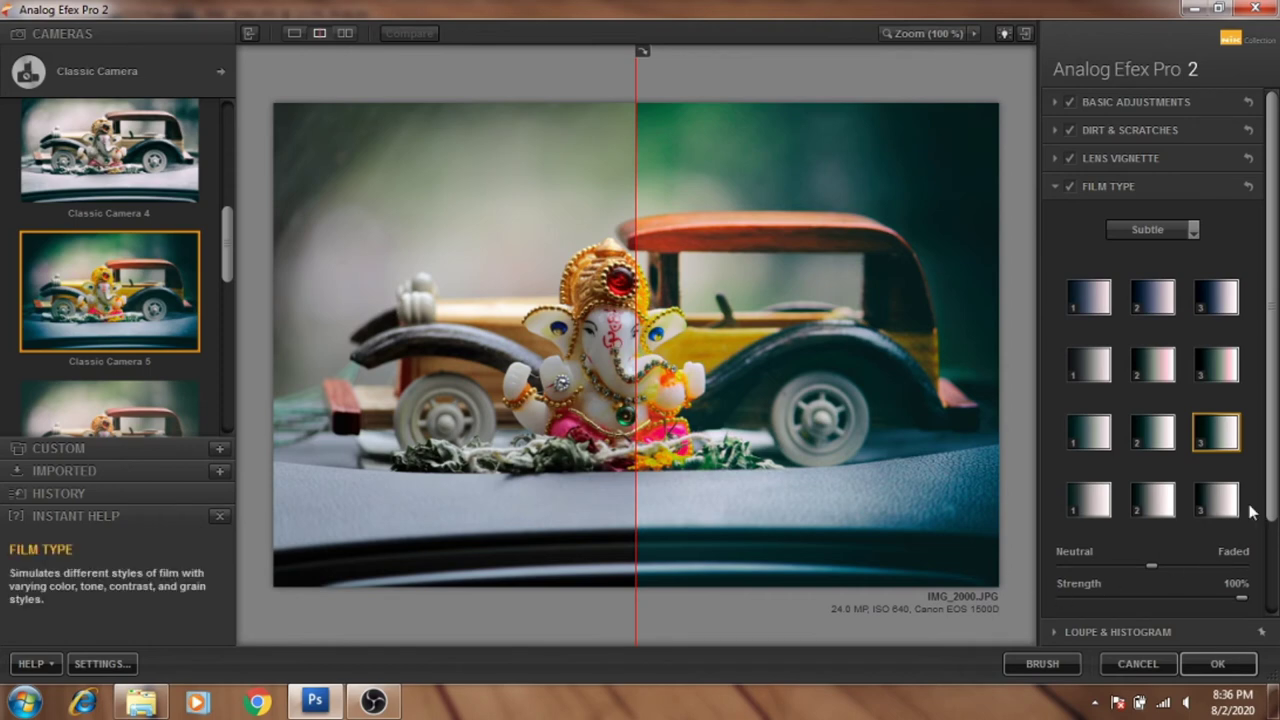
{"action": "scroll", "coordinate": [1274, 497], "scroll_direction": "down", "scroll_amount": 3}
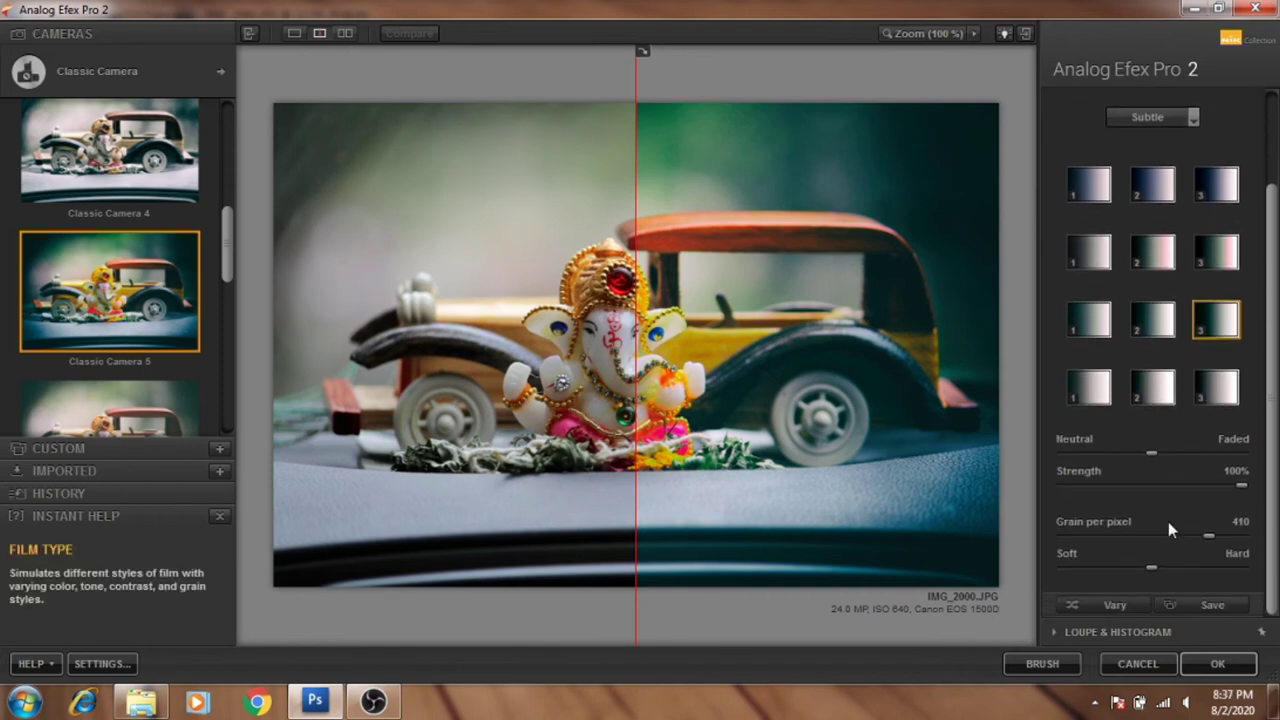
{"action": "left_click", "coordinate": [1217, 663]}
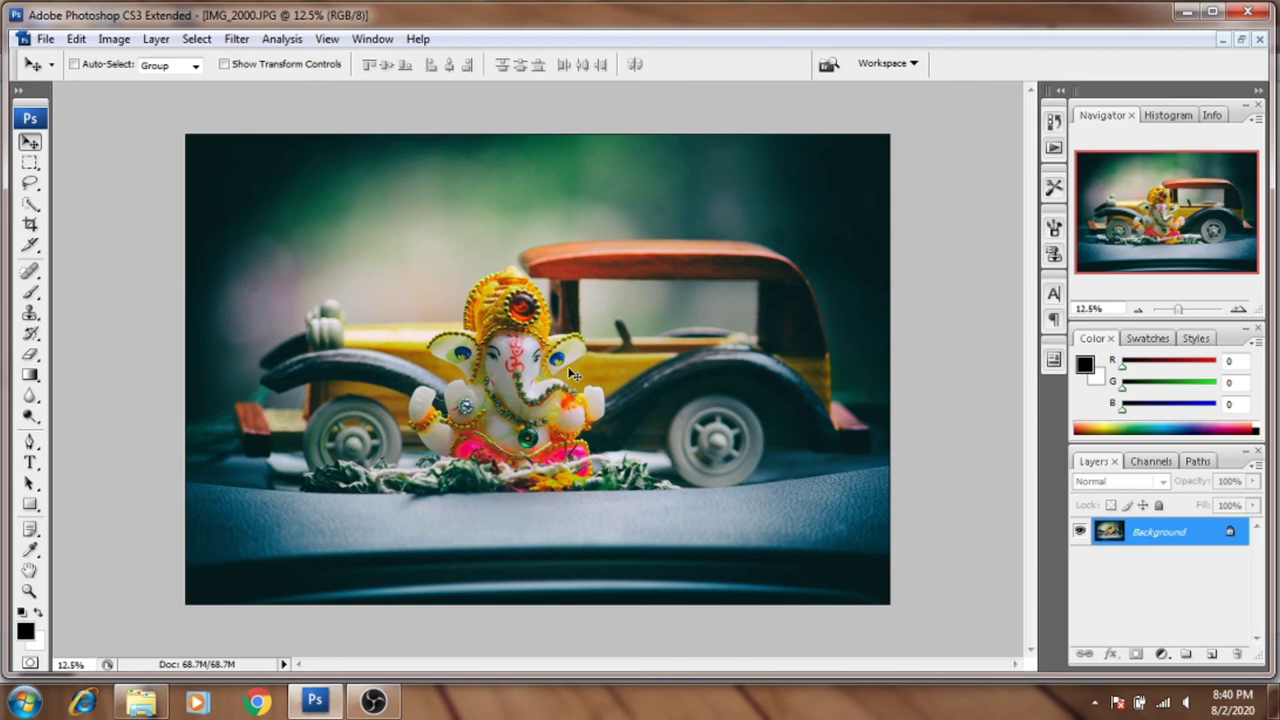
Step: Launch Viveza 2 from the Nik Collection filters on the teal-toned photo
{"action": "left_click", "coordinate": [232, 42]}
{"action": "mouse_move", "coordinate": [272, 468]}
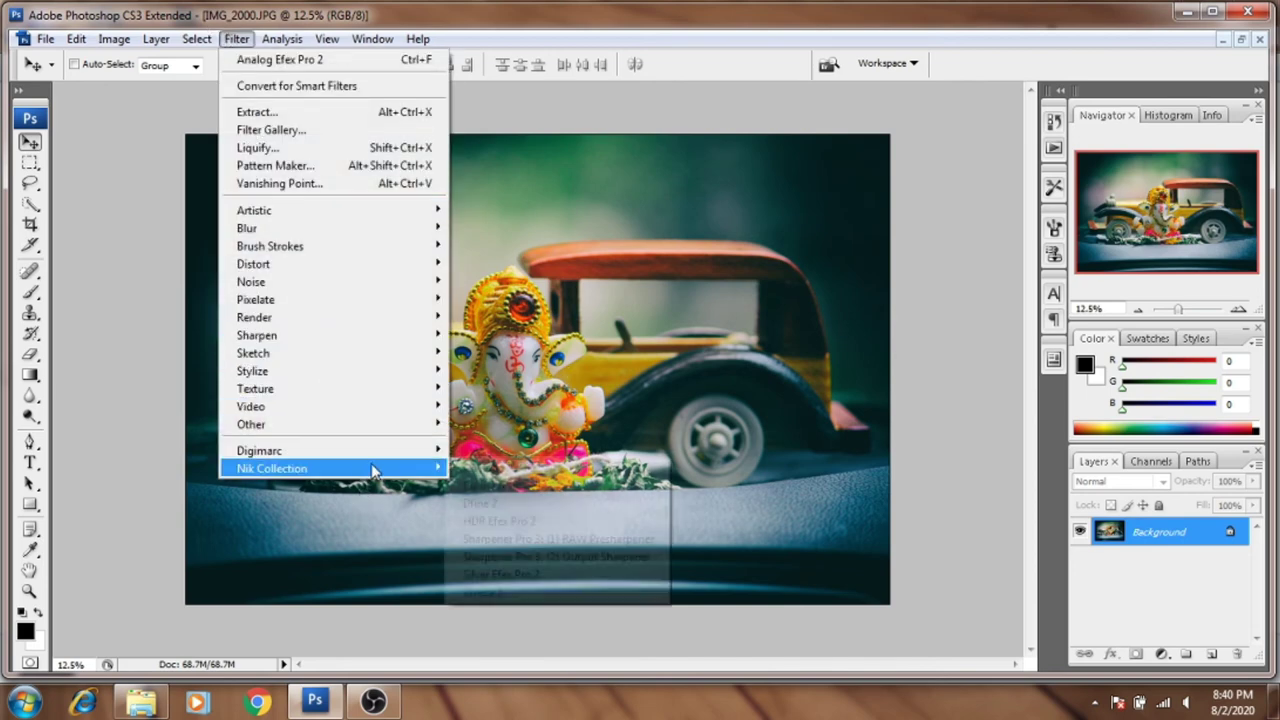
{"action": "left_click", "coordinate": [520, 592]}
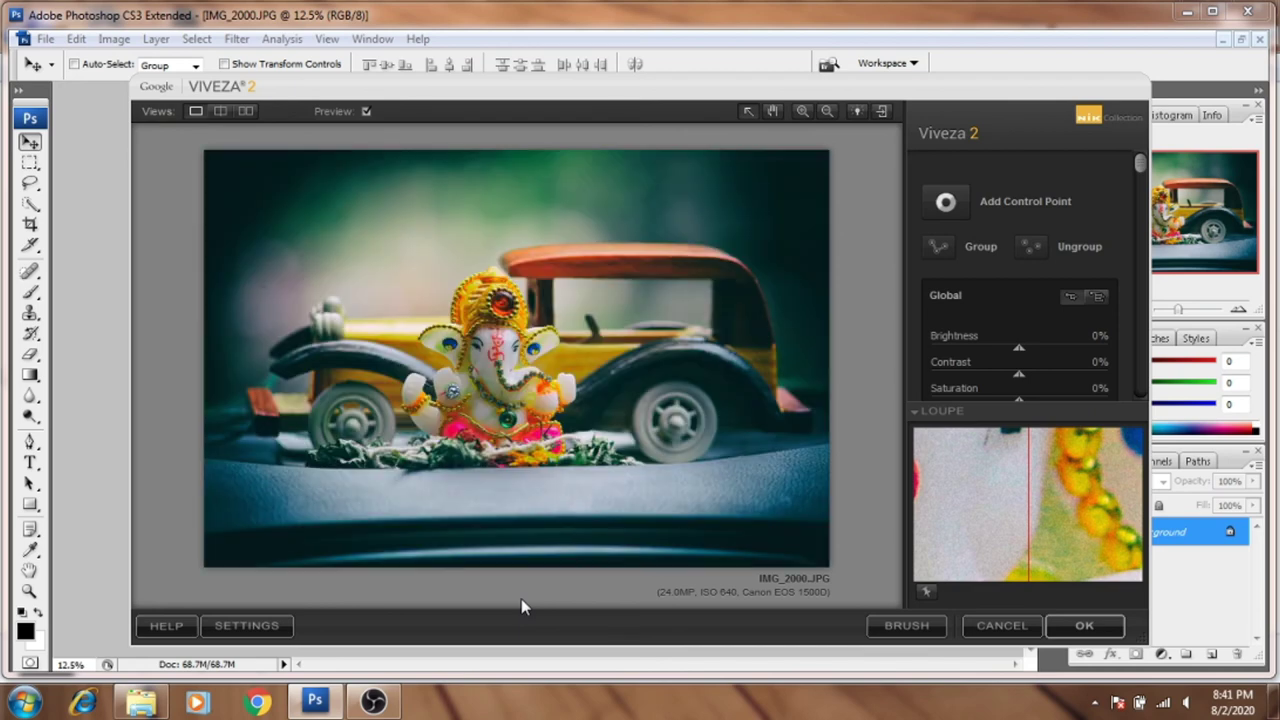
Step: In split preview, set Brightness 10%, Contrast 9%, Saturation 16% and Structure 5%
{"action": "left_click", "coordinate": [220, 111]}
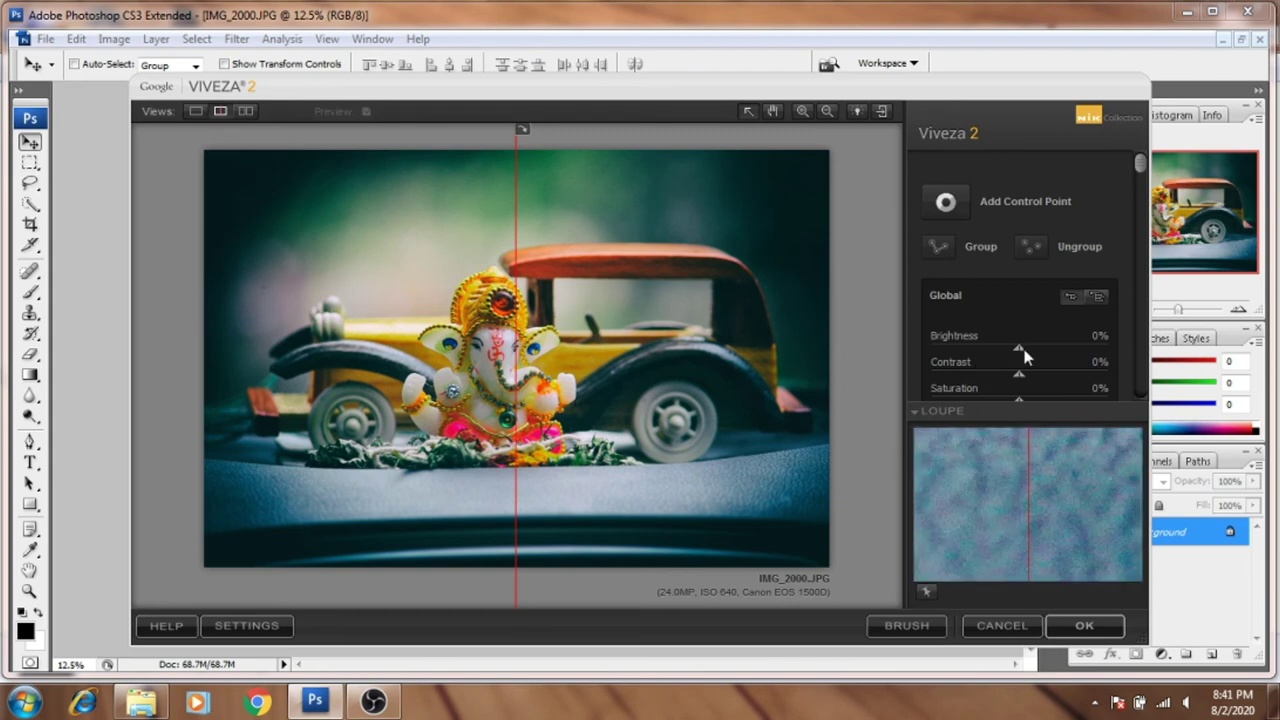
{"action": "mouse_move", "coordinate": [1019, 349]}
{"action": "left_mouse_down"}
{"action": "mouse_move", "coordinate": [1030, 349]}
{"action": "mouse_move", "coordinate": [1031, 396]}
{"action": "left_mouse_up"}
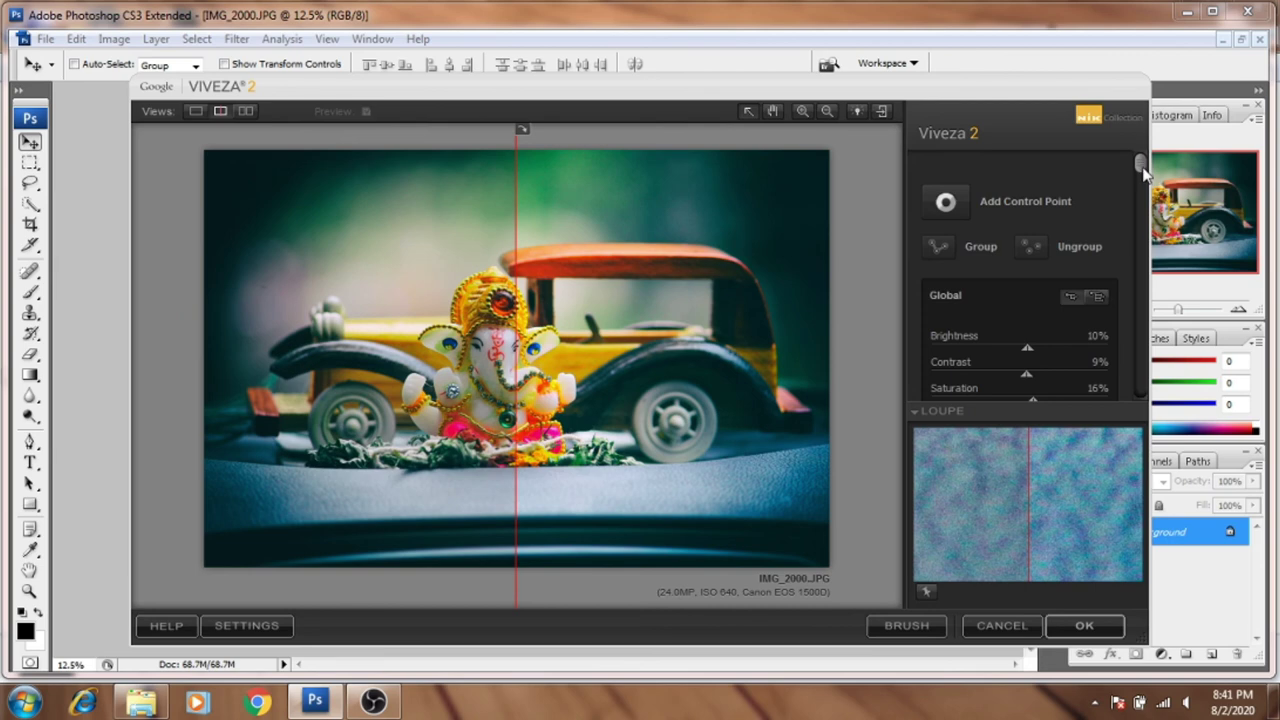
{"action": "left_click_drag", "start_coordinate": [1142, 168], "coordinate": [1147, 222]}
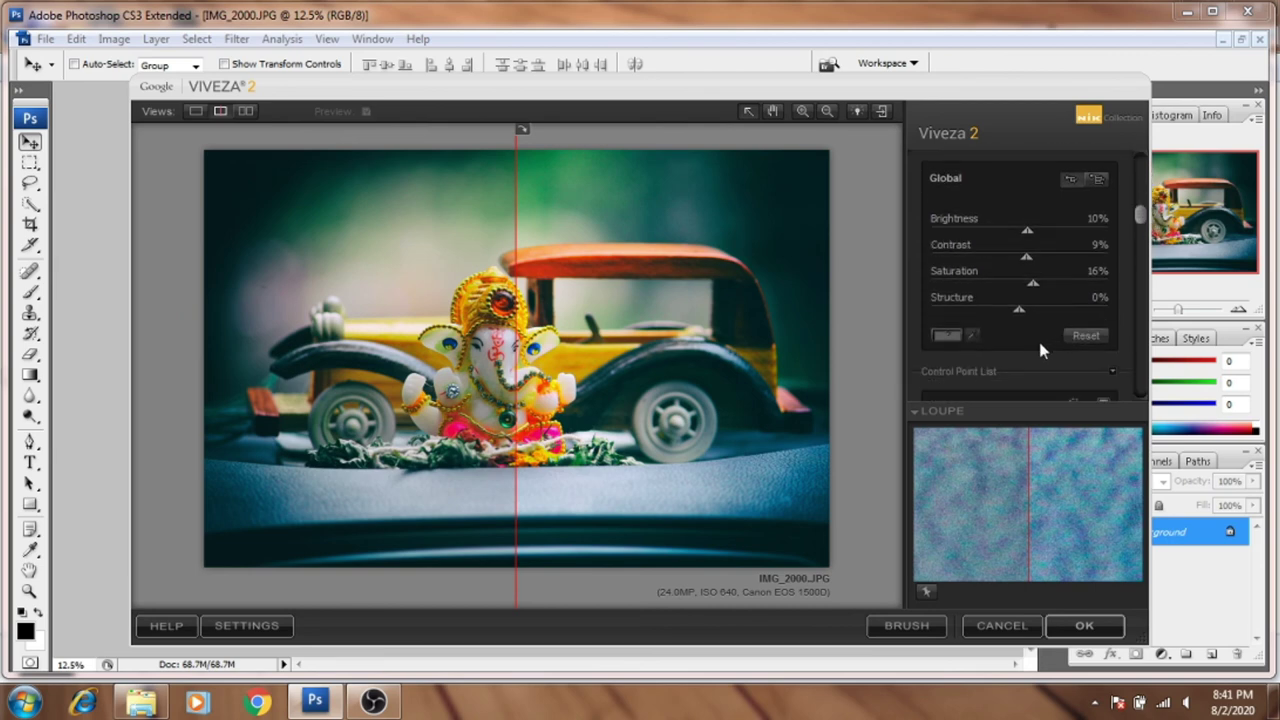
{"action": "left_click_drag", "start_coordinate": [1021, 316], "coordinate": [1026, 315]}
{"action": "left_click_drag", "start_coordinate": [1136, 209], "coordinate": [1146, 275]}
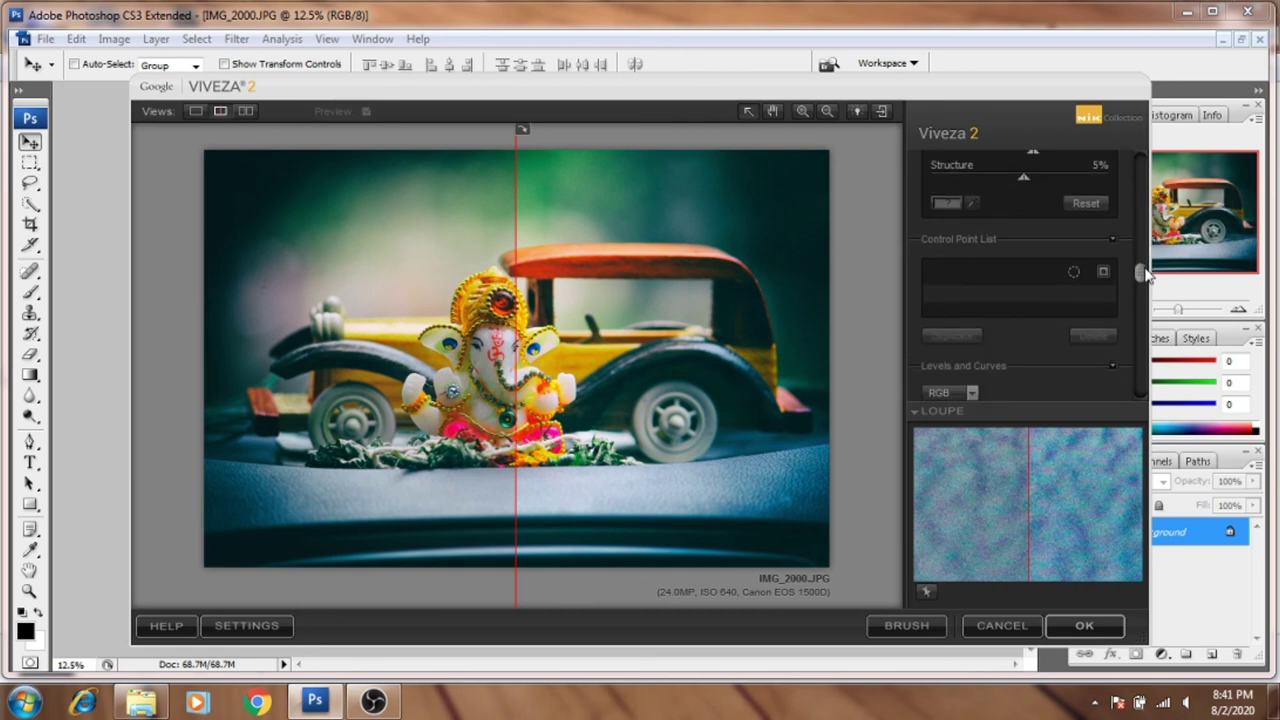
{"action": "left_click", "coordinate": [1098, 626]}
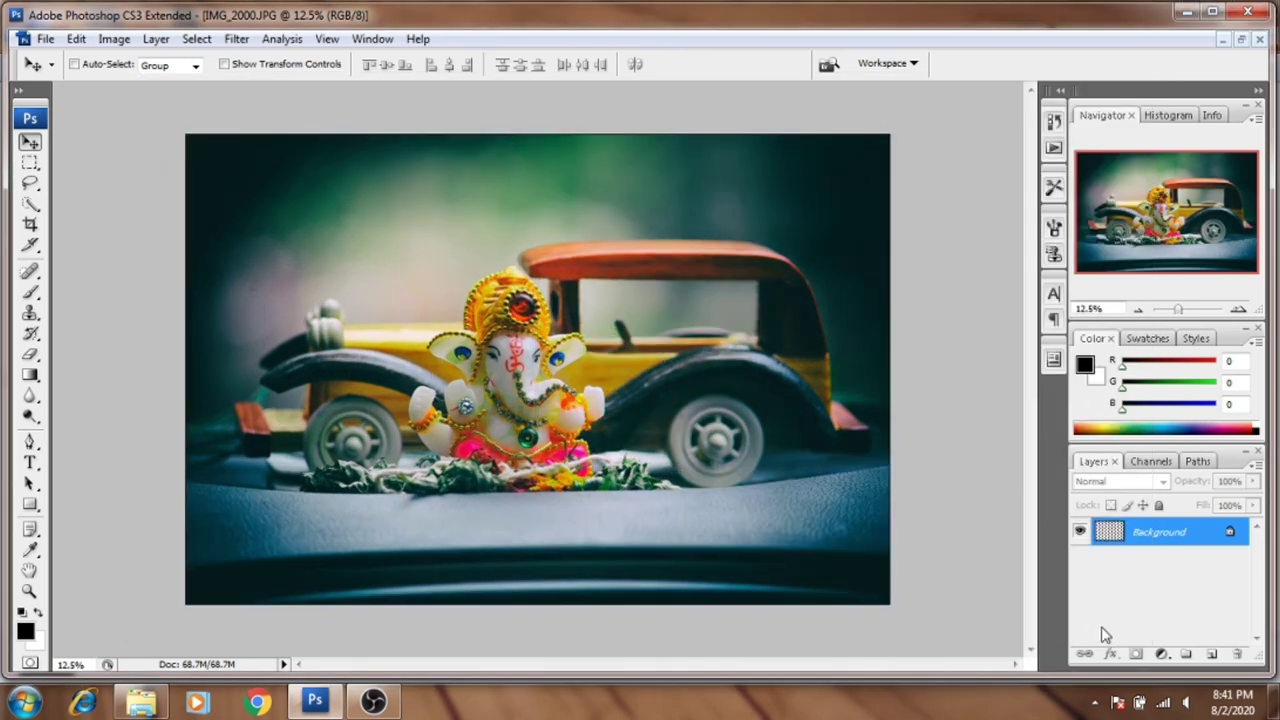